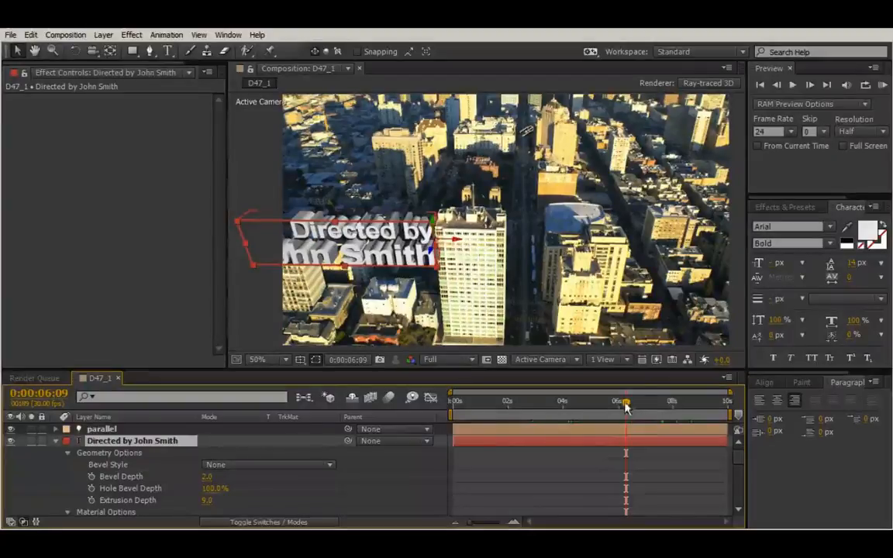
Inspect the extruded title beside the tall building up close at 0:00:05:28.
{"action": "left_click", "coordinate": [613, 401]}
{"action": "left_click_drag", "start_coordinate": [607, 405], "coordinate": [596, 404]}
{"action": "scroll", "coordinate": [406, 230], "scroll_direction": "up", "scroll_amount": 1}
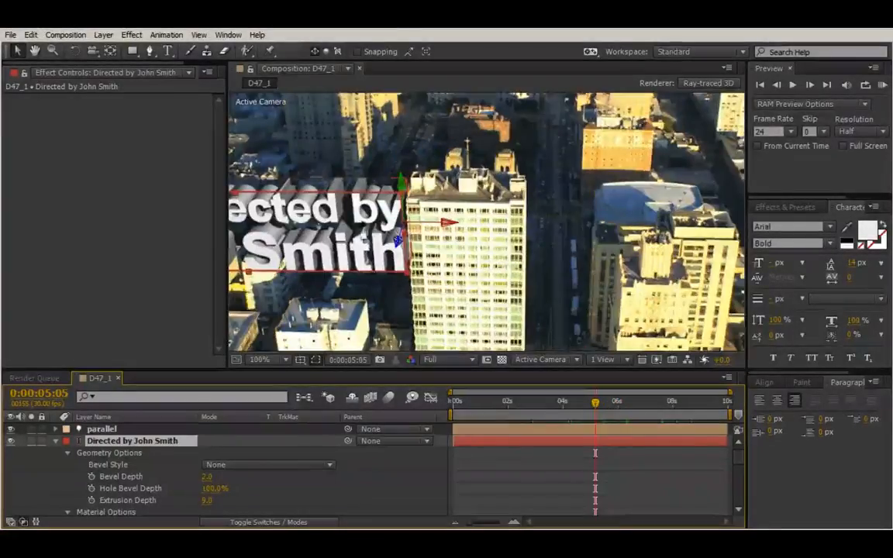
{"action": "left_click_drag", "start_coordinate": [407, 235], "coordinate": [570, 222]}
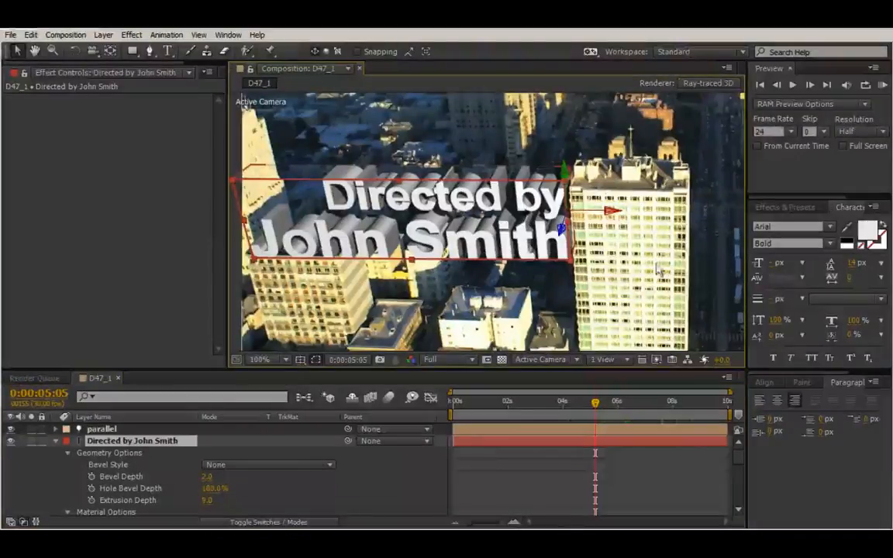
{"action": "mouse_move", "coordinate": [603, 403]}
{"action": "left_mouse_down"}
{"action": "mouse_move", "coordinate": [582, 404]}
{"action": "mouse_move", "coordinate": [617, 403]}
{"action": "left_mouse_up"}
{"action": "scroll", "coordinate": [458, 283], "scroll_direction": "up", "scroll_amount": 2}
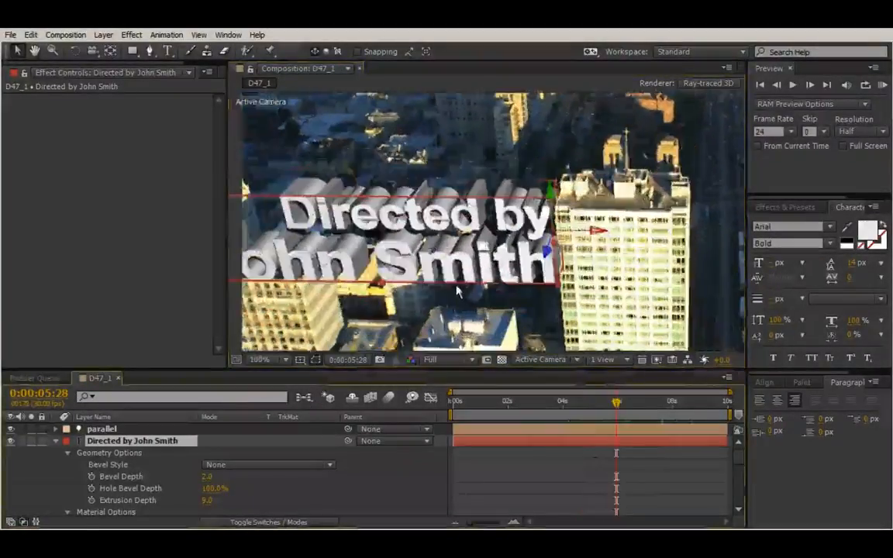
{"action": "left_click_drag", "start_coordinate": [463, 277], "coordinate": [502, 230]}
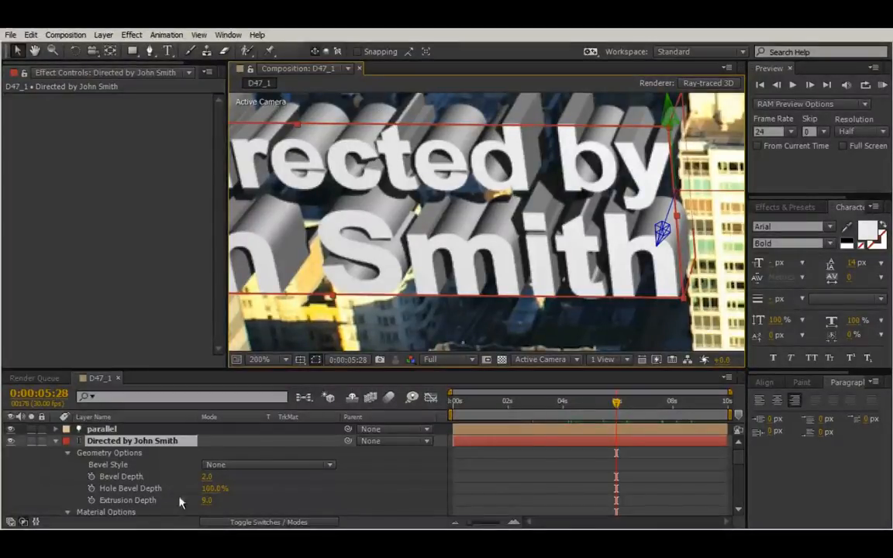
Set the bevel style of the "Directed by" title text to Angular in its geometry options.
{"action": "scroll", "coordinate": [212, 476], "scroll_direction": "down", "scroll_amount": 2}
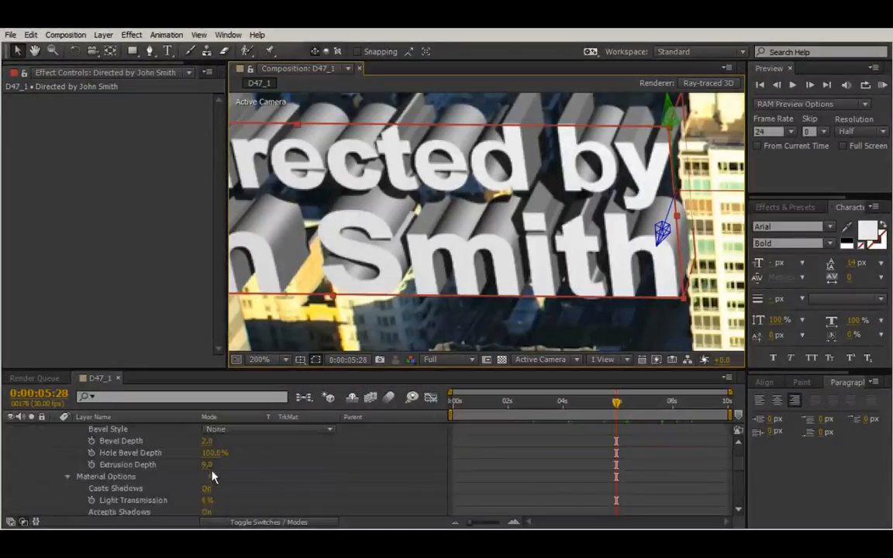
{"action": "scroll", "coordinate": [213, 477], "scroll_direction": "up", "scroll_amount": 2}
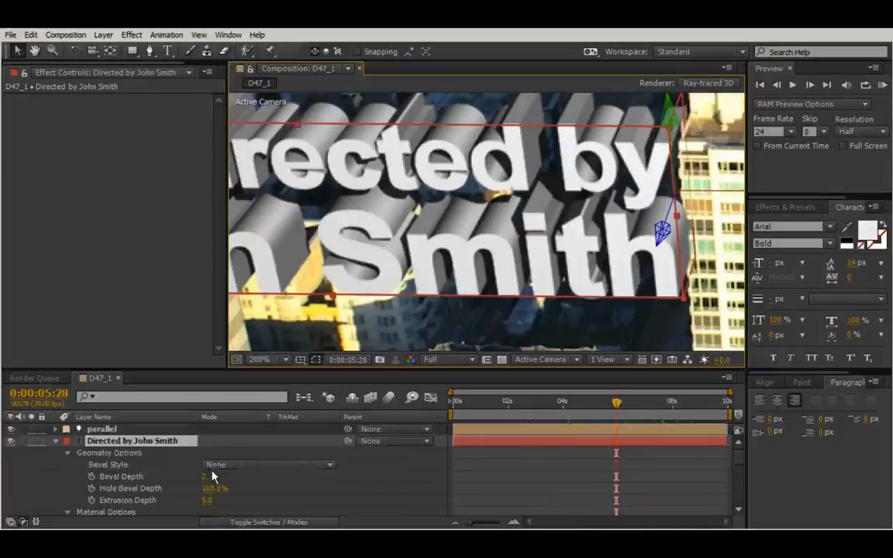
{"action": "left_click", "coordinate": [138, 455]}
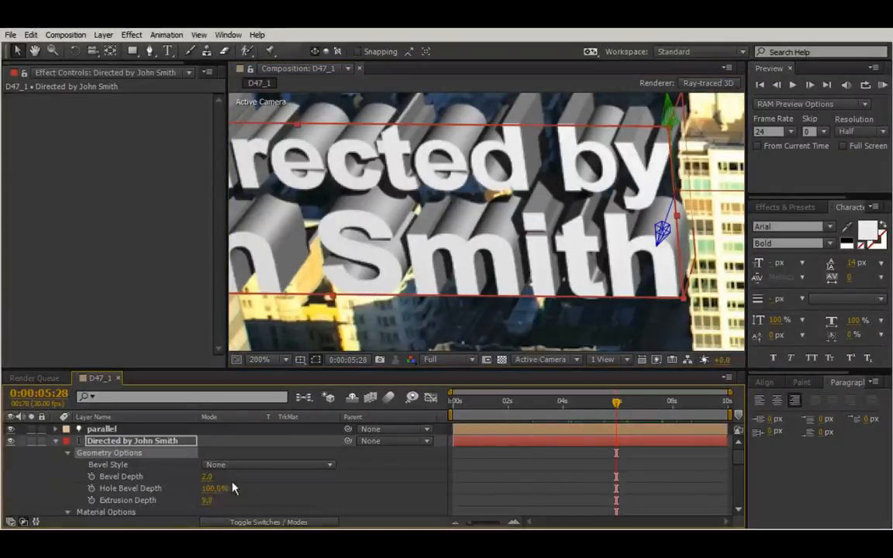
{"action": "scroll", "coordinate": [233, 489], "scroll_direction": "down", "scroll_amount": 2}
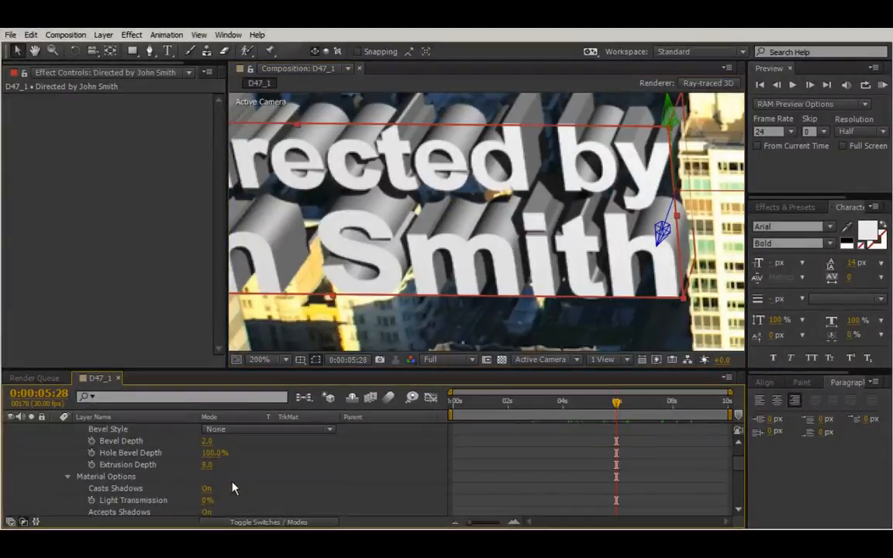
{"action": "left_click", "coordinate": [247, 428]}
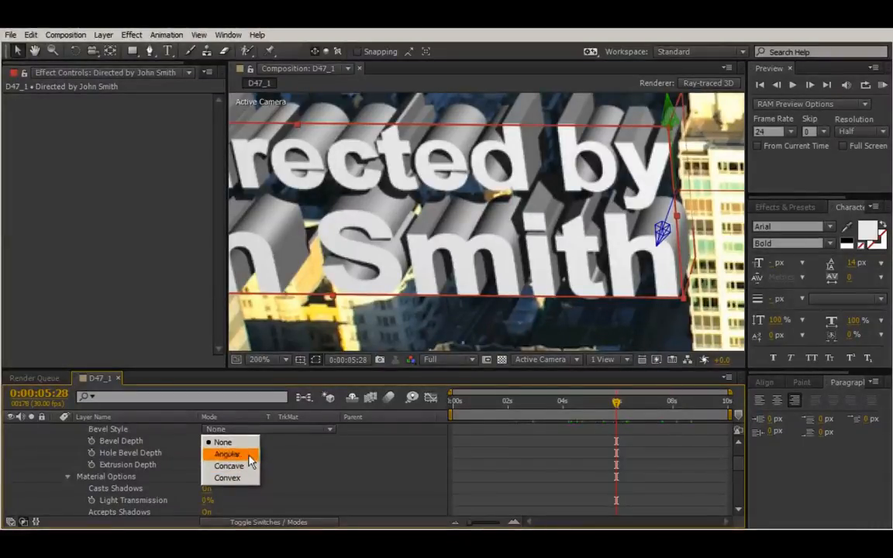
{"action": "left_click", "coordinate": [247, 456]}
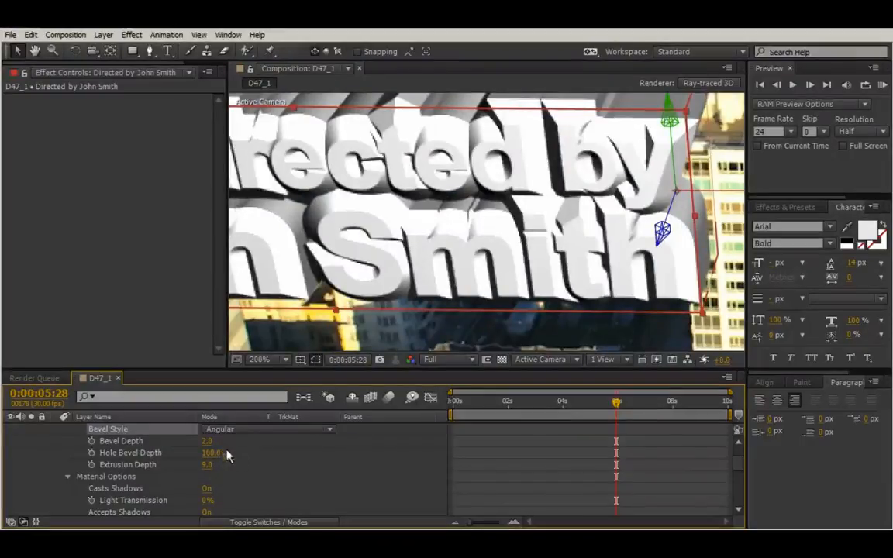
{"action": "left_click", "coordinate": [220, 429]}
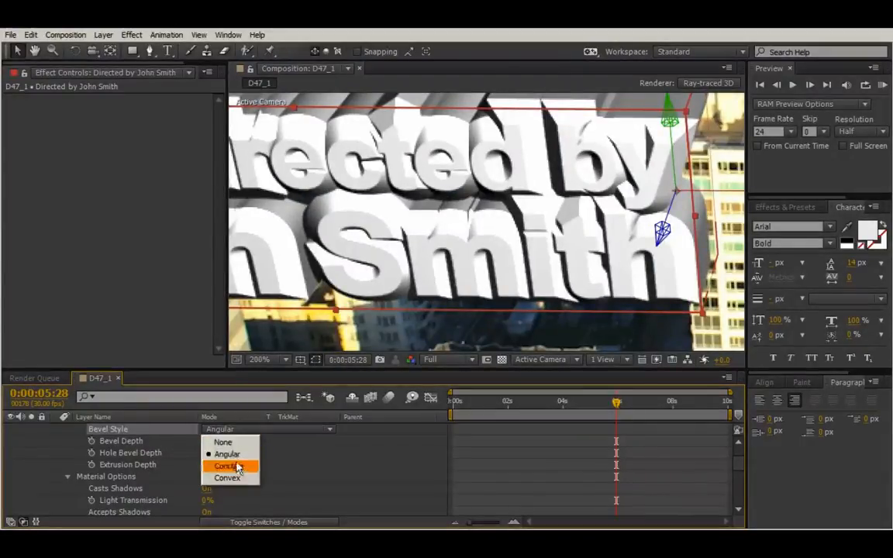
{"action": "left_click", "coordinate": [246, 455]}
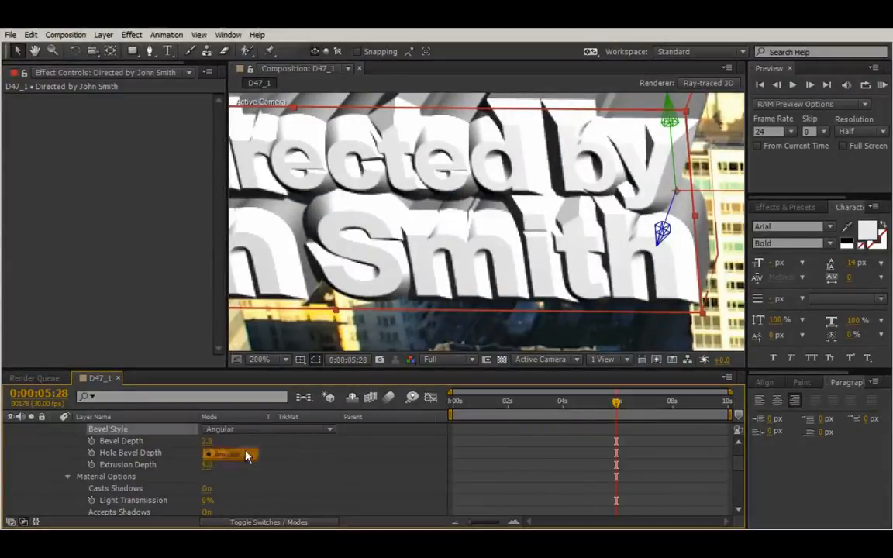
Reduce the title text's bevel depth to 0.1.
{"action": "left_click", "coordinate": [206, 441]}
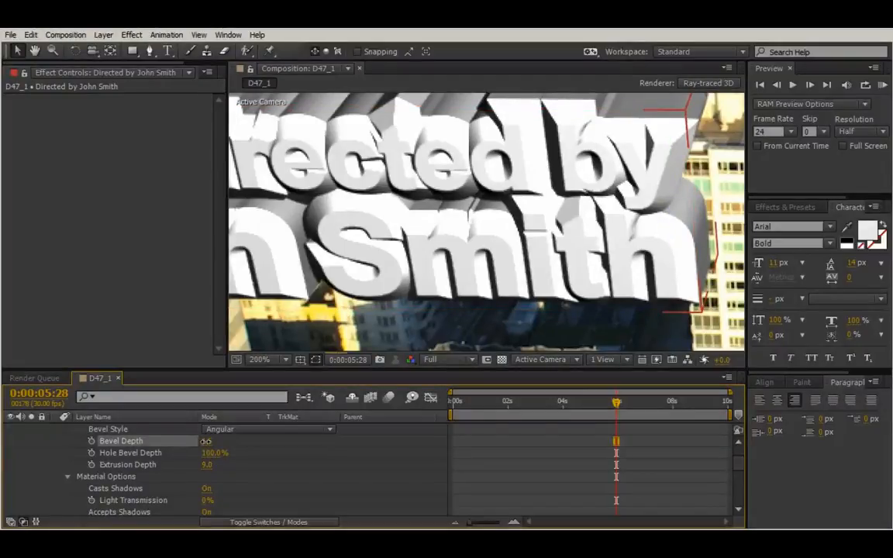
{"action": "left_click_drag", "start_coordinate": [207, 441], "coordinate": [198, 442]}
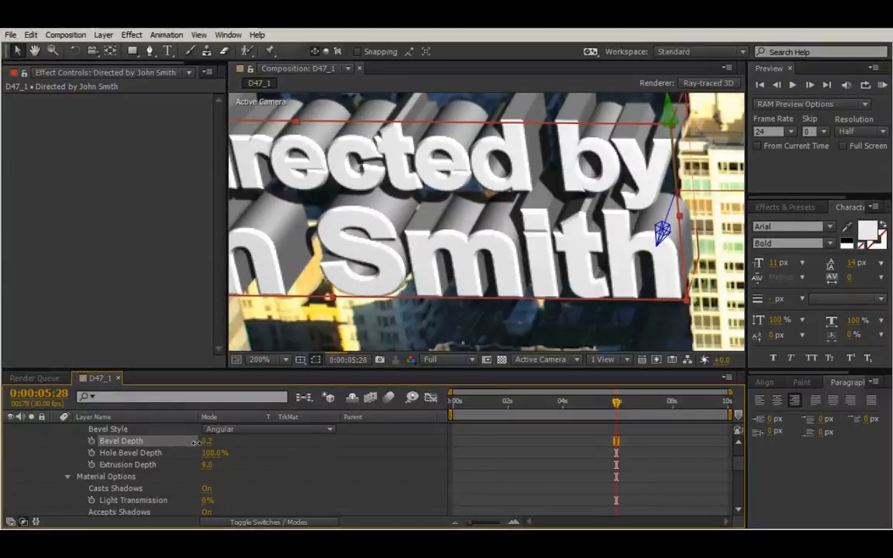
{"action": "left_click", "coordinate": [208, 441]}
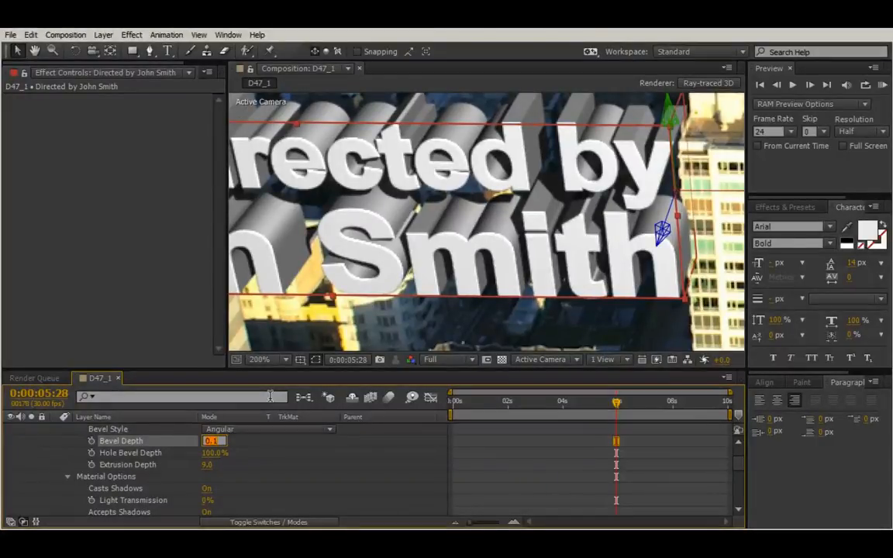
{"action": "key", "text": "Up"}
{"action": "left_click", "coordinate": [607, 486]}
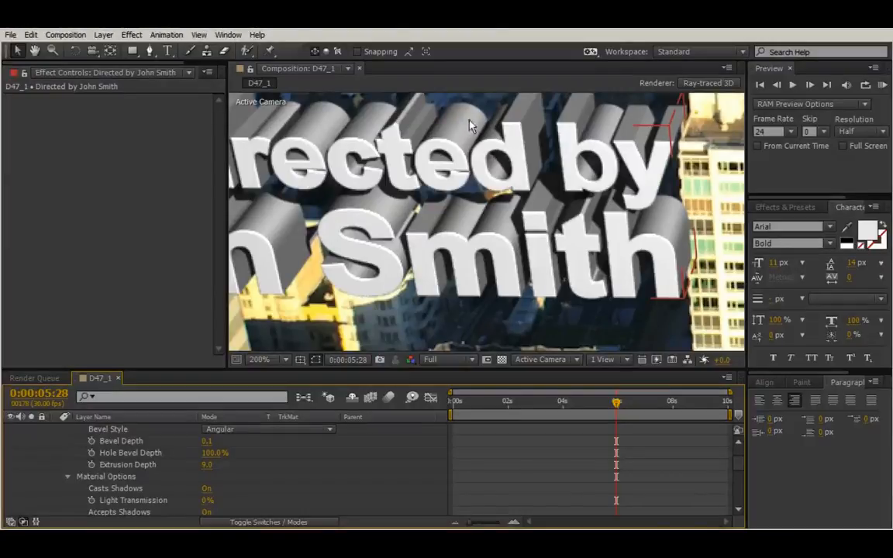
Set the title text's extrusion depth to 7 and check the letters at different magnifications.
{"action": "left_click", "coordinate": [208, 465]}
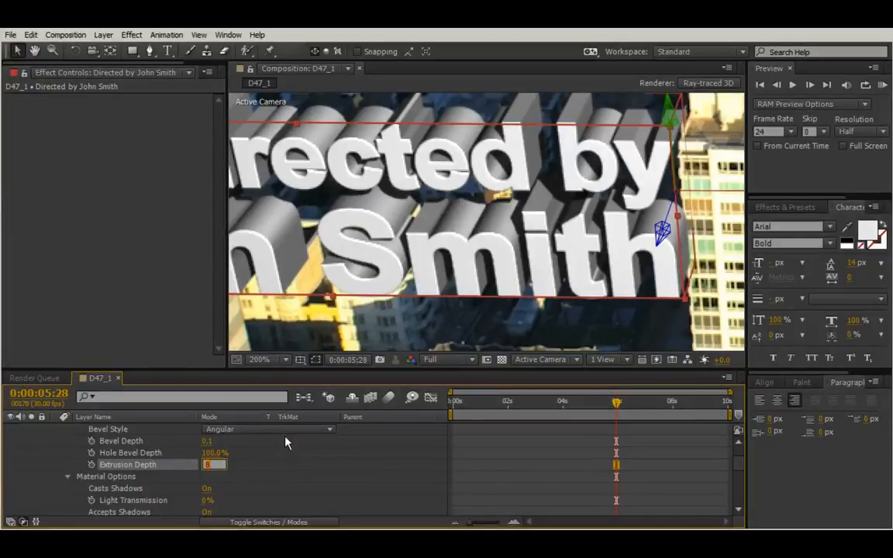
{"action": "type", "text": "7"}
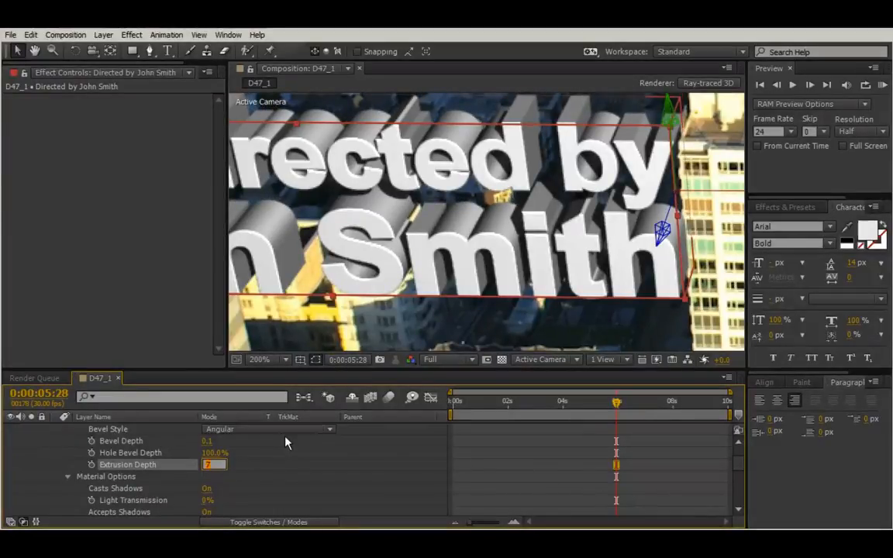
{"action": "left_click", "coordinate": [265, 472]}
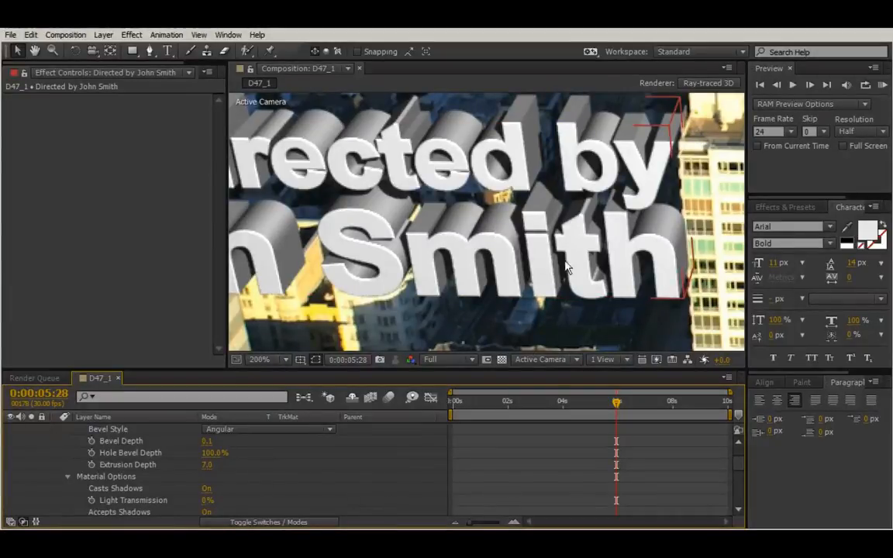
{"action": "scroll", "coordinate": [565, 268], "scroll_direction": "down", "scroll_amount": 2}
{"action": "scroll", "coordinate": [568, 266], "scroll_direction": "up", "scroll_amount": 1}
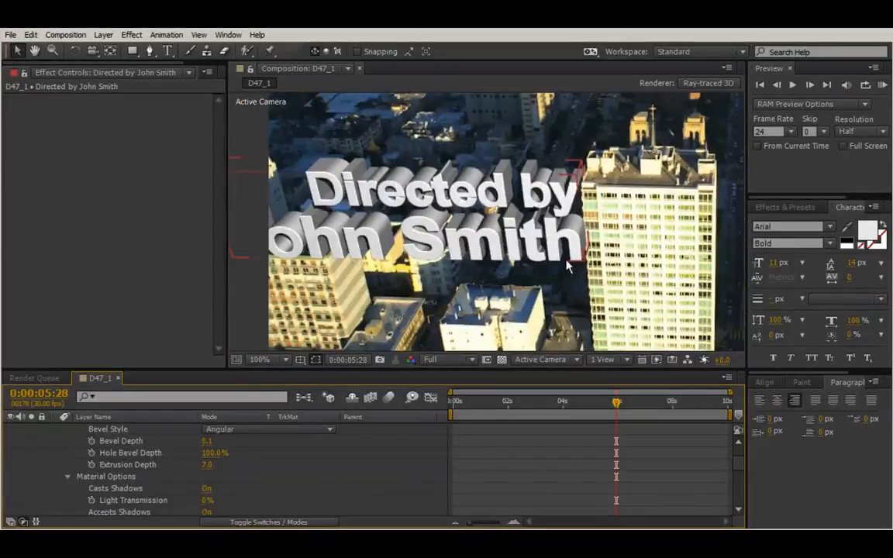
{"action": "scroll", "coordinate": [568, 264], "scroll_direction": "up", "scroll_amount": 2}
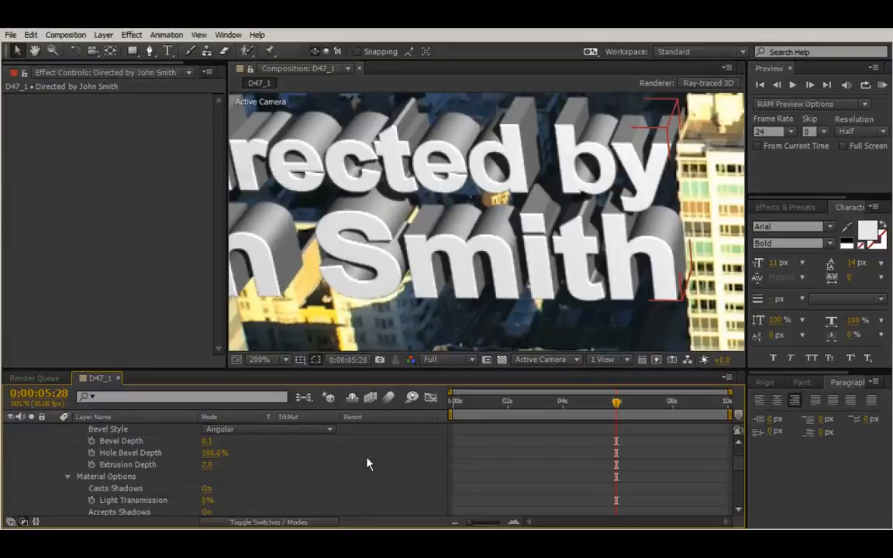
{"action": "scroll", "coordinate": [367, 463], "scroll_direction": "down", "scroll_amount": 3}
{"action": "scroll", "coordinate": [367, 463], "scroll_direction": "up", "scroll_amount": 3}
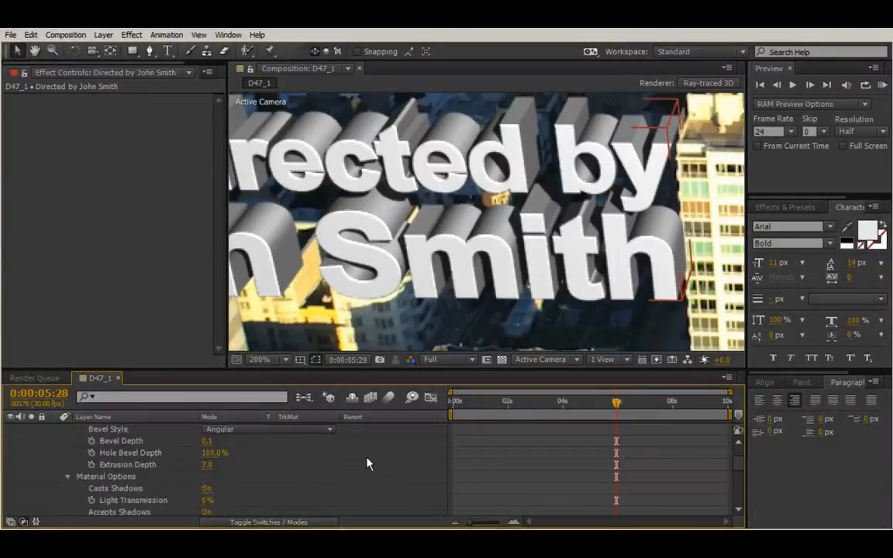
Raise the intensity of the "parallel" light to 213%.
{"action": "scroll", "coordinate": [368, 463], "scroll_direction": "up", "scroll_amount": 3}
{"action": "left_click", "coordinate": [91, 431]}
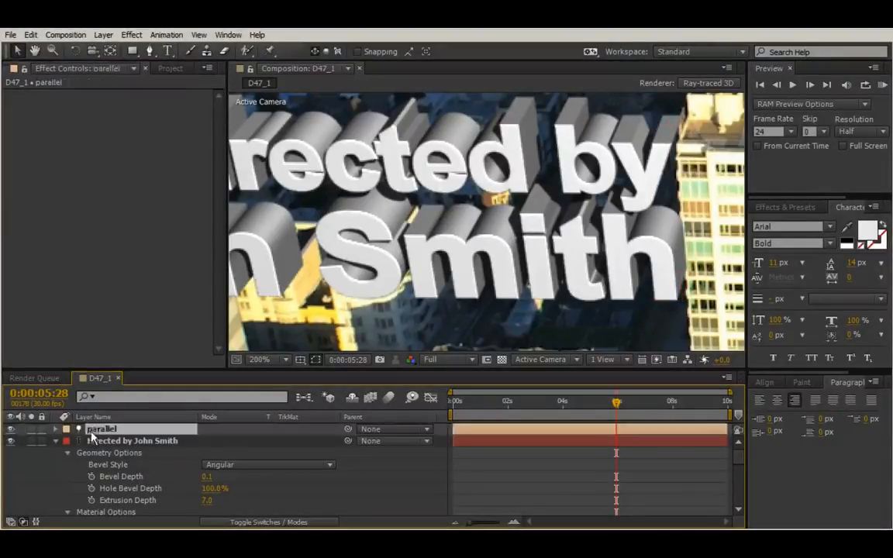
{"action": "left_click", "coordinate": [56, 425]}
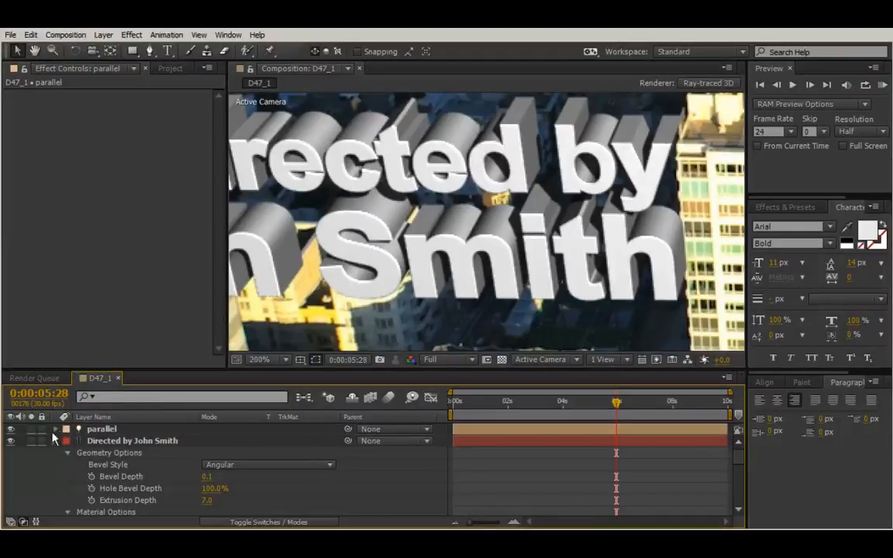
{"action": "left_click", "coordinate": [55, 430]}
{"action": "scroll", "coordinate": [262, 457], "scroll_direction": "down", "scroll_amount": 2}
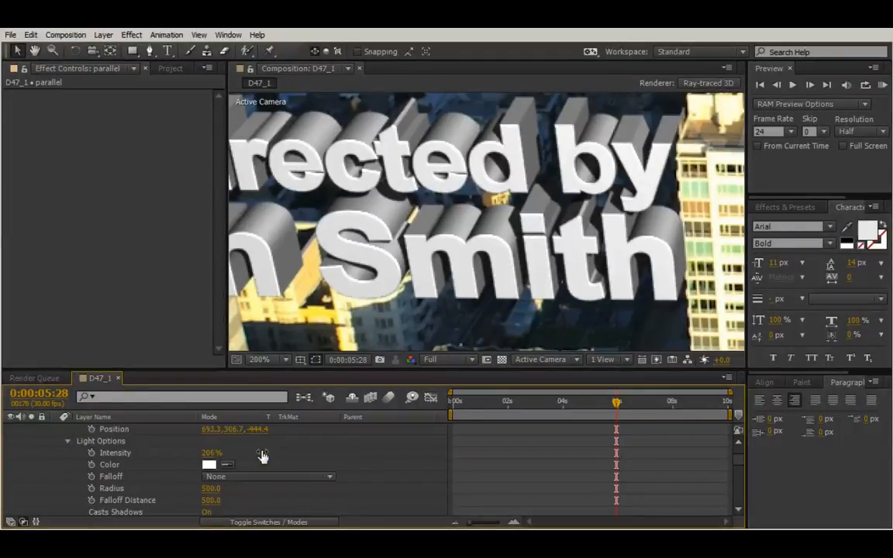
{"action": "mouse_move", "coordinate": [210, 452]}
{"action": "left_mouse_down"}
{"action": "mouse_move", "coordinate": [235, 453]}
{"action": "mouse_move", "coordinate": [219, 453]}
{"action": "left_mouse_up"}
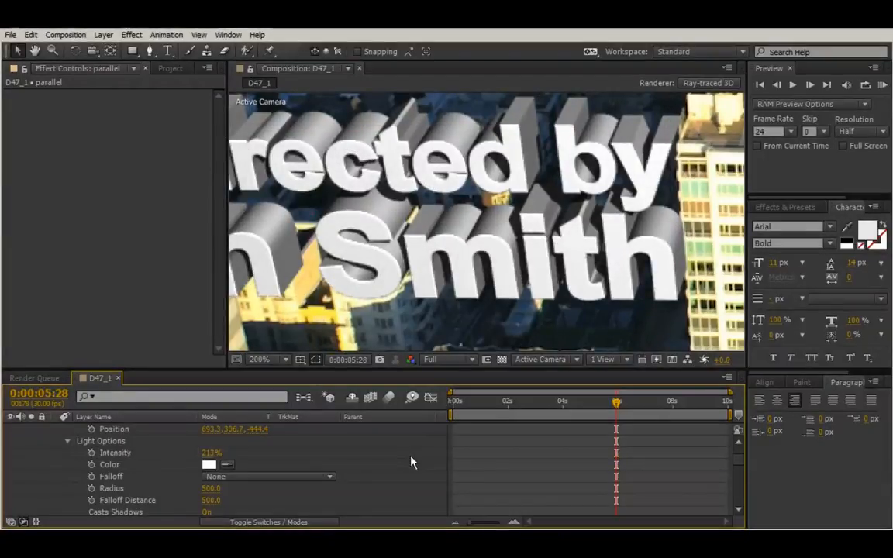
Add a new light layer named "ambient" to the composition, keeping the Parallel light type.
{"action": "scroll", "coordinate": [417, 456], "scroll_direction": "up", "scroll_amount": 3}
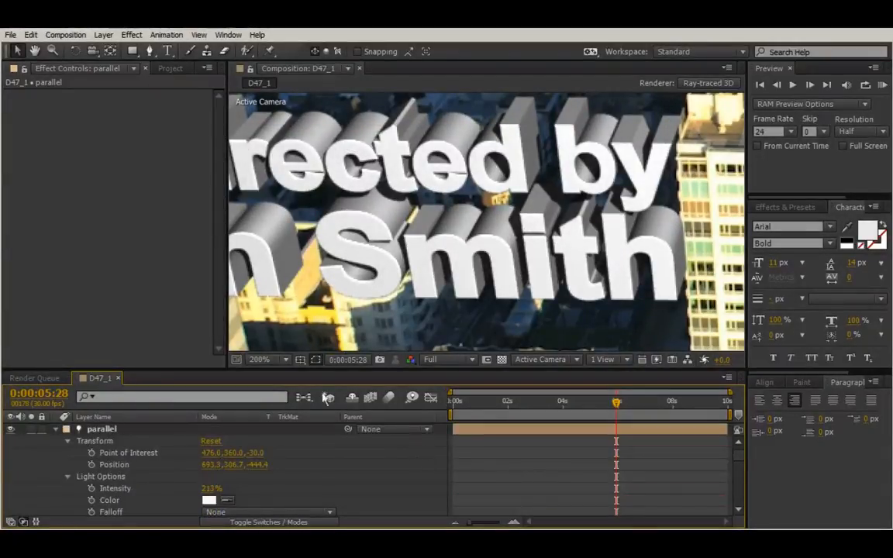
{"action": "left_click", "coordinate": [104, 36]}
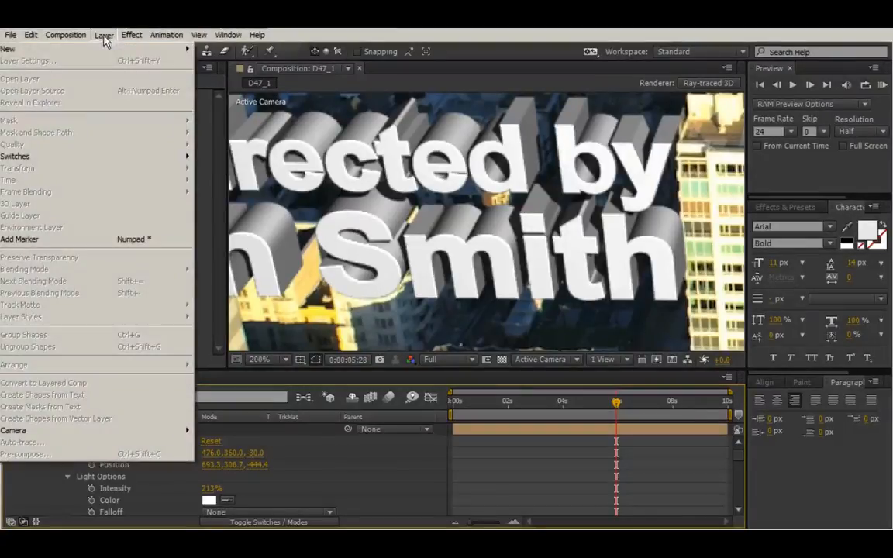
{"action": "mouse_move", "coordinate": [96, 47]}
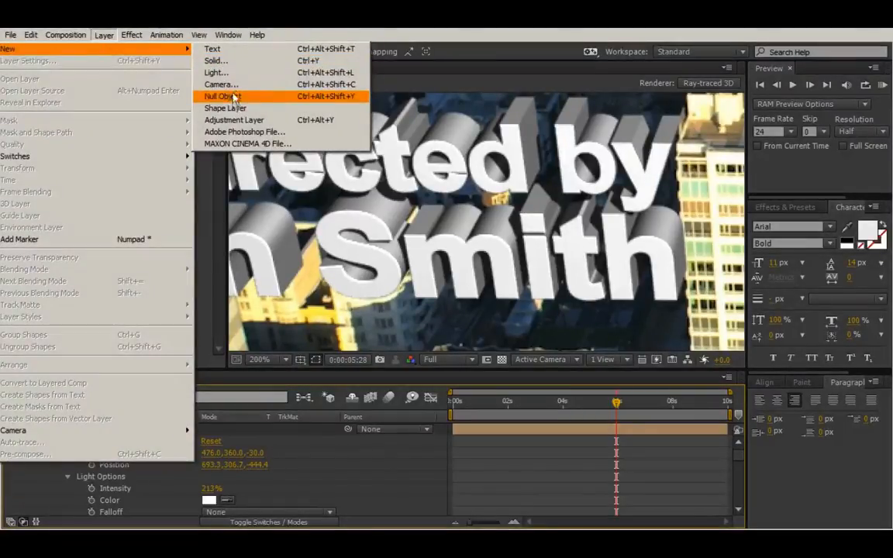
{"action": "left_click", "coordinate": [233, 72]}
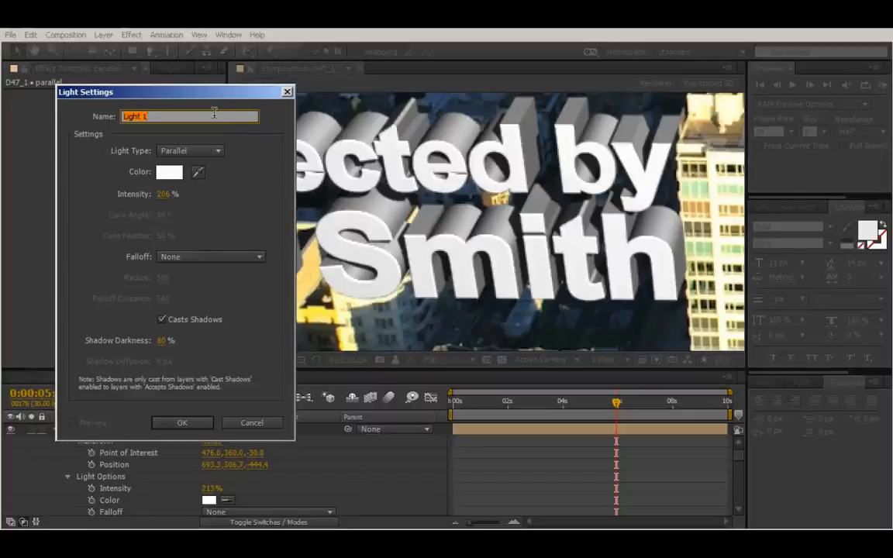
{"action": "type", "text": "ambi"}
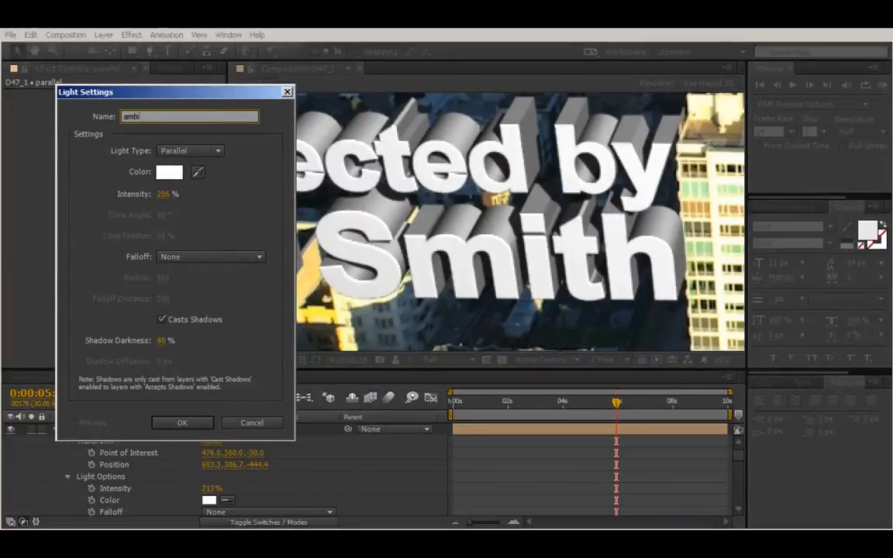
{"action": "type", "text": "ent"}
{"action": "key", "text": "Return"}
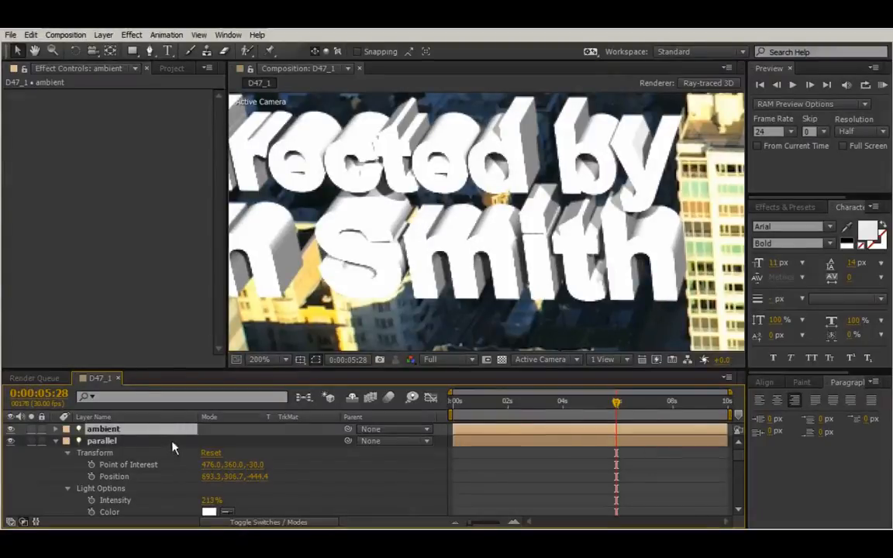
Lower the intensity of the "ambient" light to nearly zero in its light options.
{"action": "left_click", "coordinate": [55, 428]}
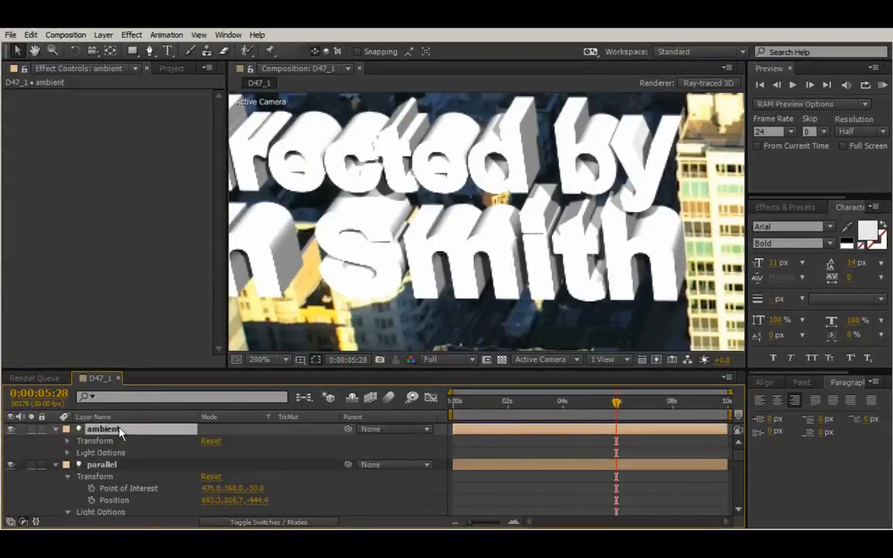
{"action": "left_click", "coordinate": [67, 453]}
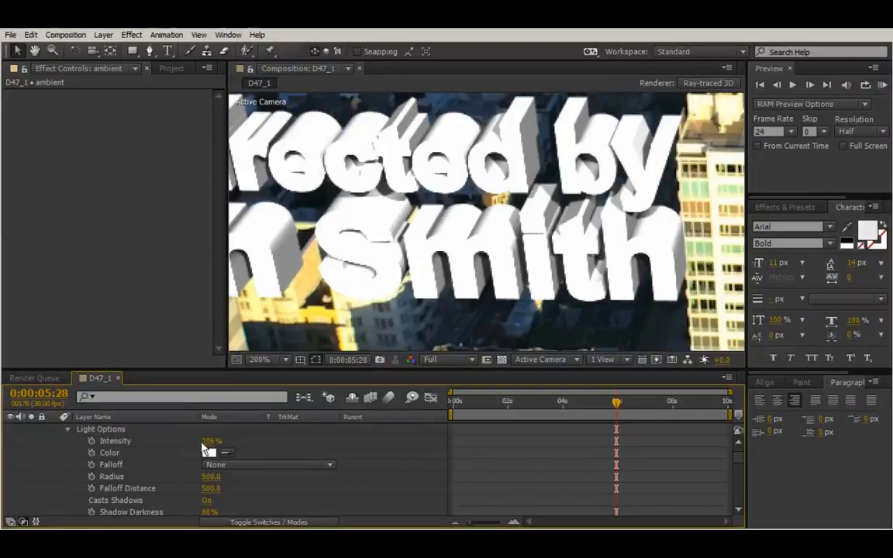
{"action": "left_click_drag", "start_coordinate": [204, 445], "coordinate": [77, 450]}
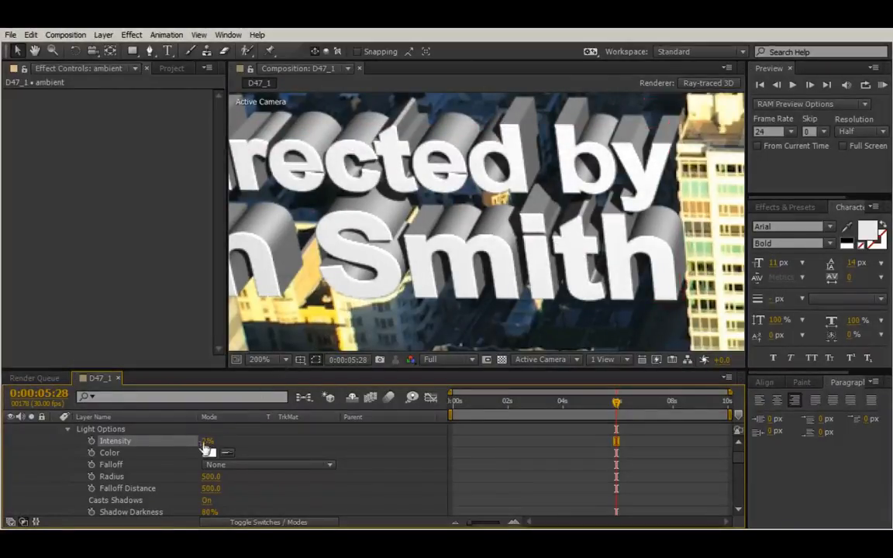
Try an intensity of -13% on the "ambient" light and delete that light layer.
{"action": "mouse_move", "coordinate": [190, 440]}
{"action": "left_mouse_down"}
{"action": "mouse_move", "coordinate": [205, 440]}
{"action": "mouse_move", "coordinate": [193, 440]}
{"action": "left_mouse_up"}
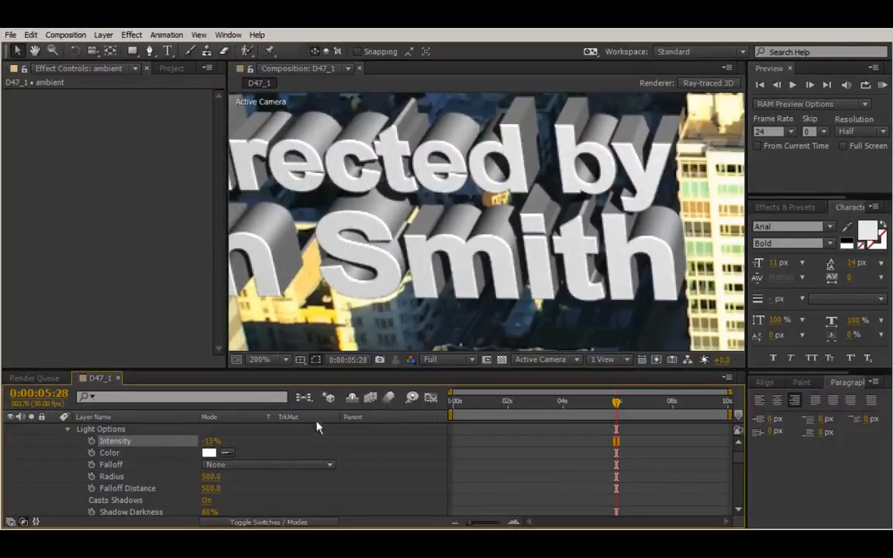
{"action": "left_click", "coordinate": [108, 429]}
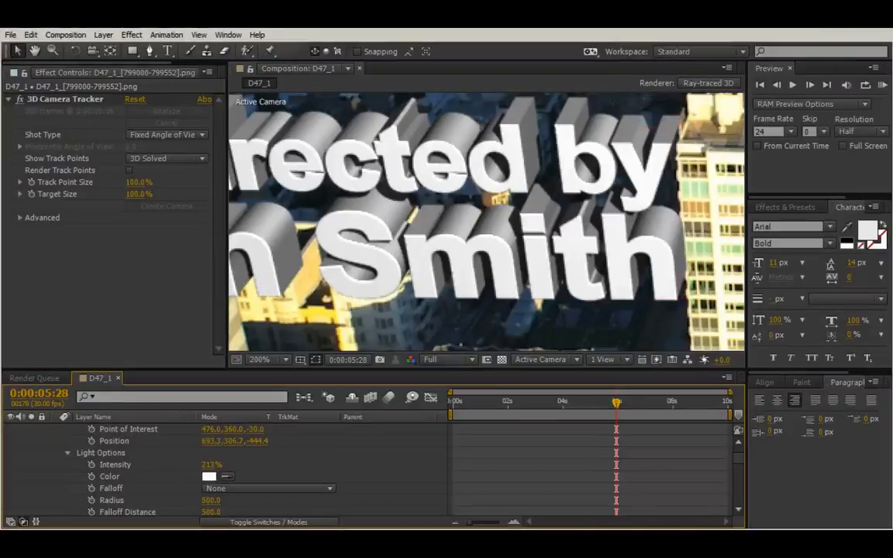
{"action": "key", "text": "period"}
{"action": "scroll", "coordinate": [355, 439], "scroll_direction": "down", "scroll_amount": 2}
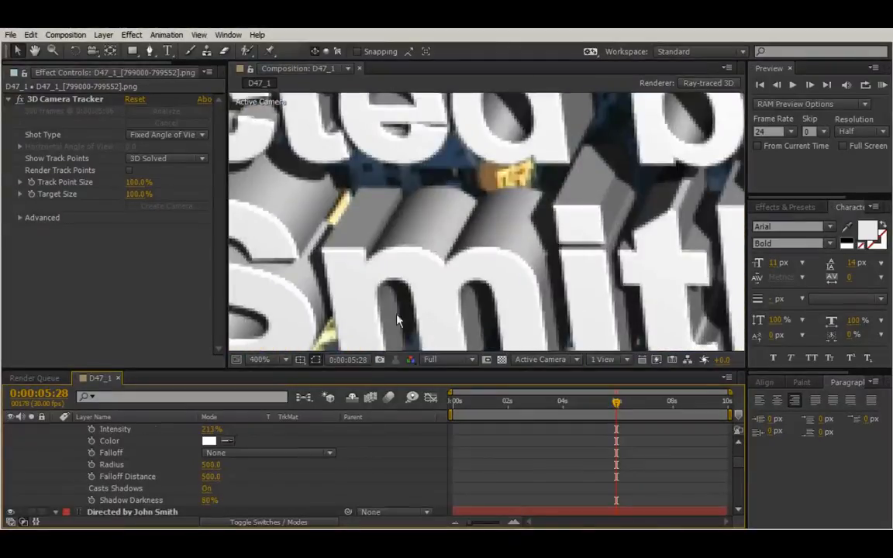
Set Diffuse to 40% in the title text layer's material options.
{"action": "left_click", "coordinate": [487, 249]}
{"action": "key", "text": "comma"}
{"action": "scroll", "coordinate": [209, 477], "scroll_direction": "down", "scroll_amount": 3}
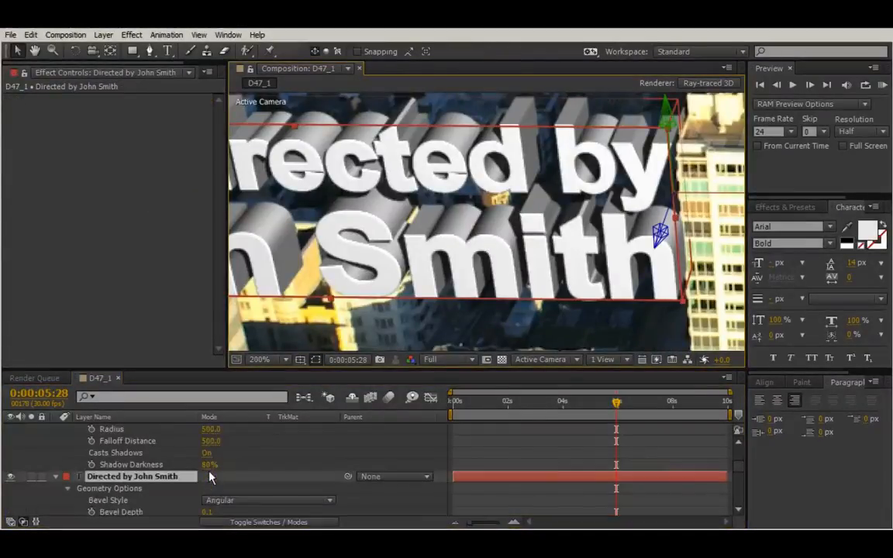
{"action": "scroll", "coordinate": [198, 473], "scroll_direction": "down", "scroll_amount": 6}
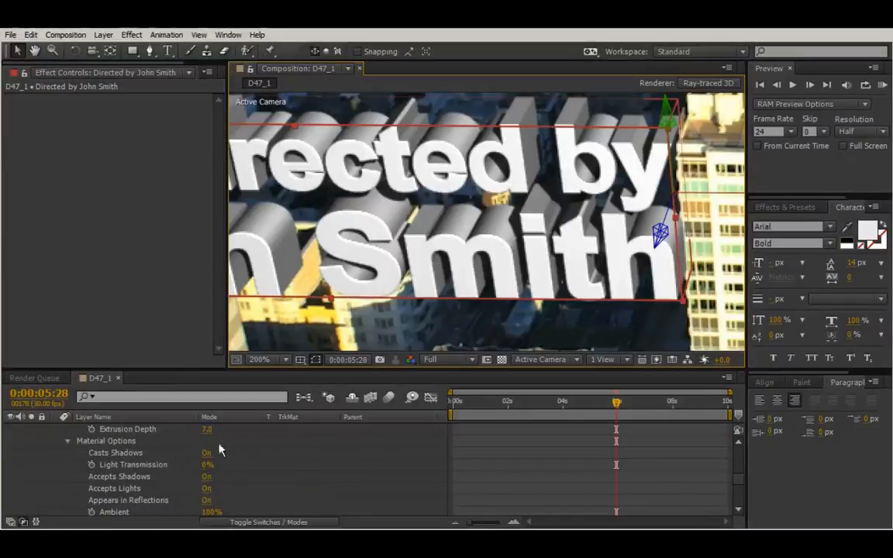
{"action": "scroll", "coordinate": [281, 487], "scroll_direction": "down", "scroll_amount": 2}
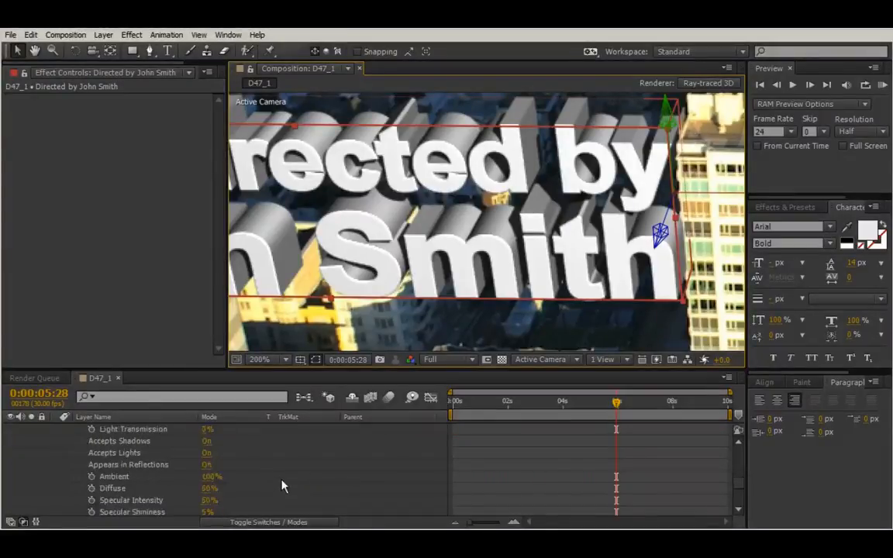
{"action": "scroll", "coordinate": [306, 473], "scroll_direction": "down", "scroll_amount": 2}
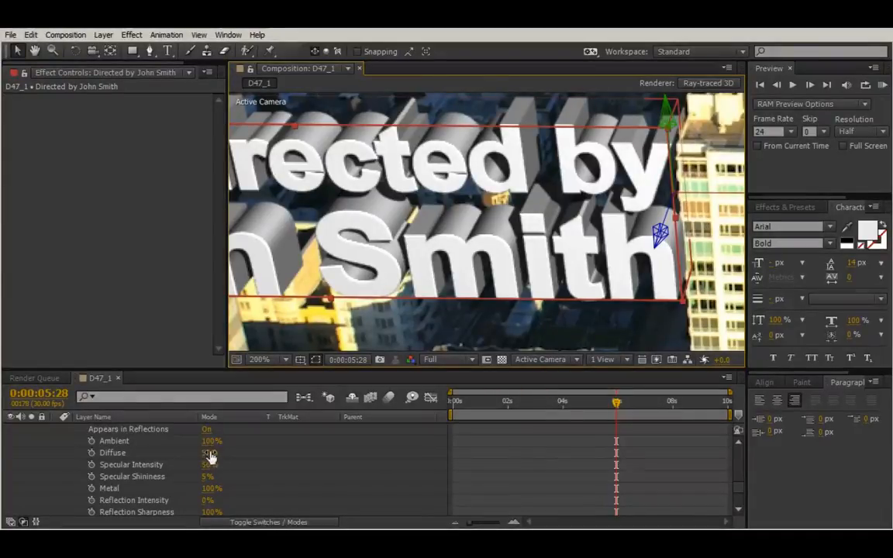
{"action": "mouse_move", "coordinate": [204, 455]}
{"action": "left_mouse_down"}
{"action": "mouse_move", "coordinate": [217, 451]}
{"action": "mouse_move", "coordinate": [206, 452]}
{"action": "left_mouse_up"}
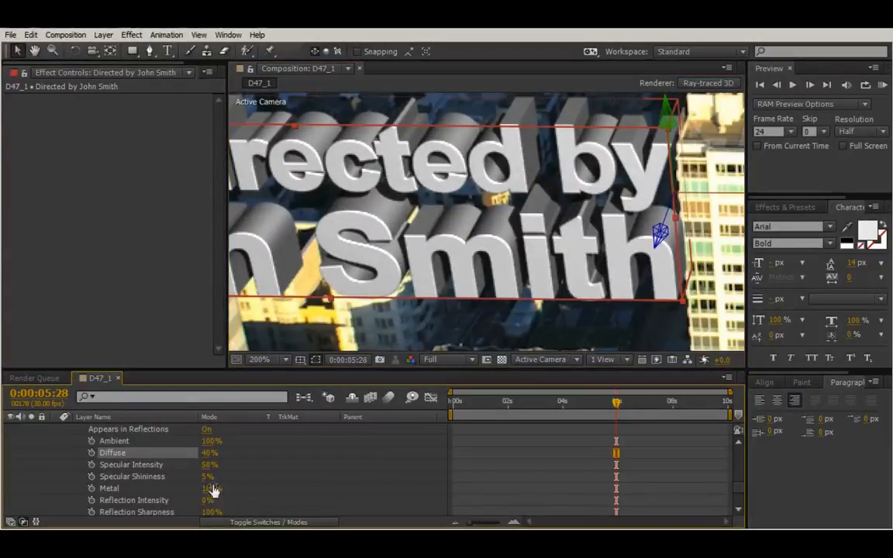
Try lower Ambient values in the title text's material options and set Ambient back to 100%.
{"action": "left_click", "coordinate": [223, 440], "text": "shift"}
{"action": "left_click_drag", "start_coordinate": [199, 442], "coordinate": [192, 445]}
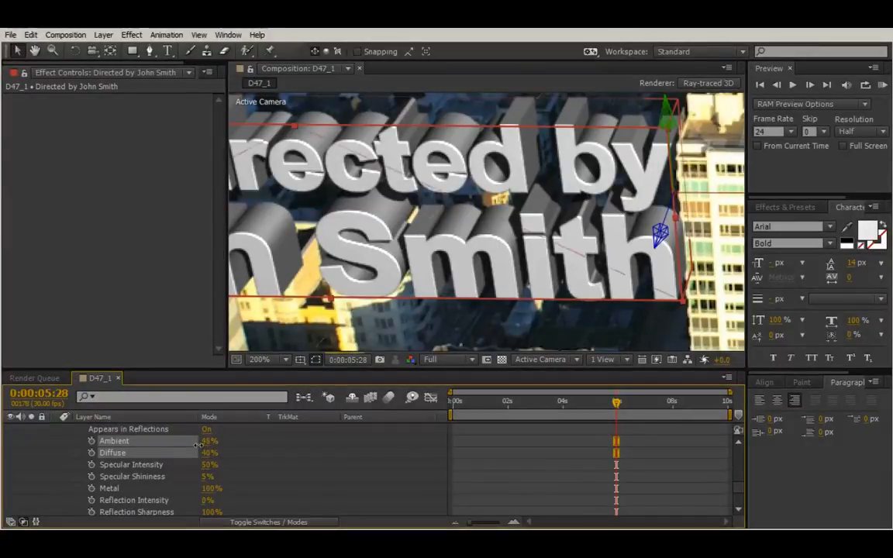
{"action": "left_click", "coordinate": [207, 441]}
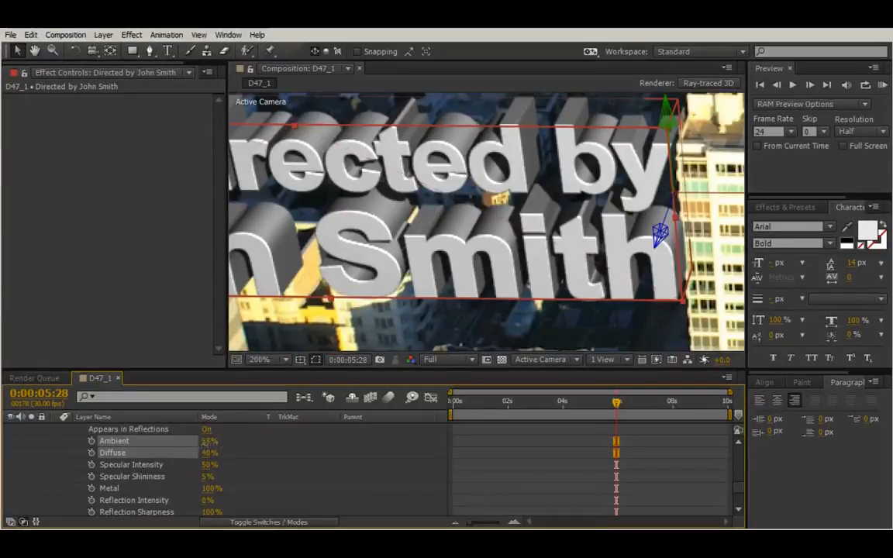
{"action": "type", "text": "100"}
{"action": "key", "text": "Return"}
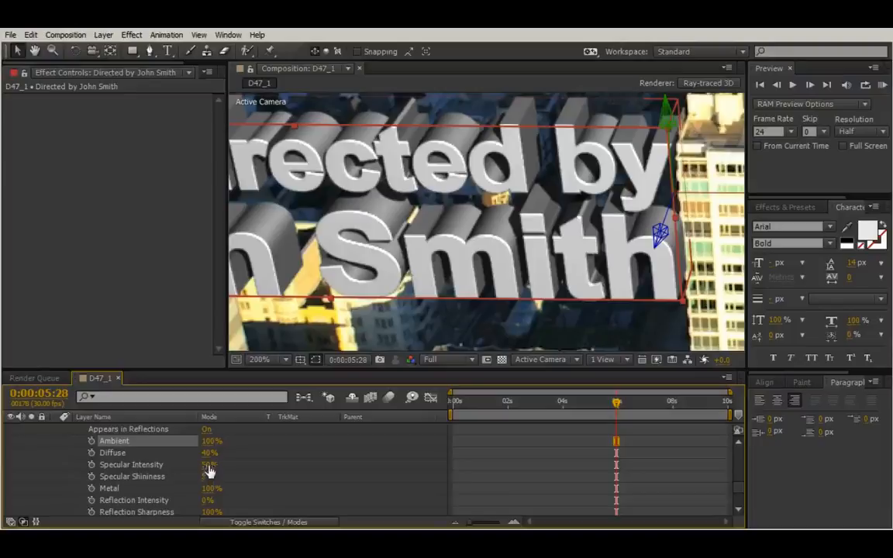
Set the title text's Specular Intensity to 32% and its Diffuse to 55%, and check the result at 100% magnification.
{"action": "mouse_move", "coordinate": [209, 465]}
{"action": "left_mouse_down"}
{"action": "mouse_move", "coordinate": [193, 464]}
{"action": "mouse_move", "coordinate": [218, 452]}
{"action": "left_mouse_up"}
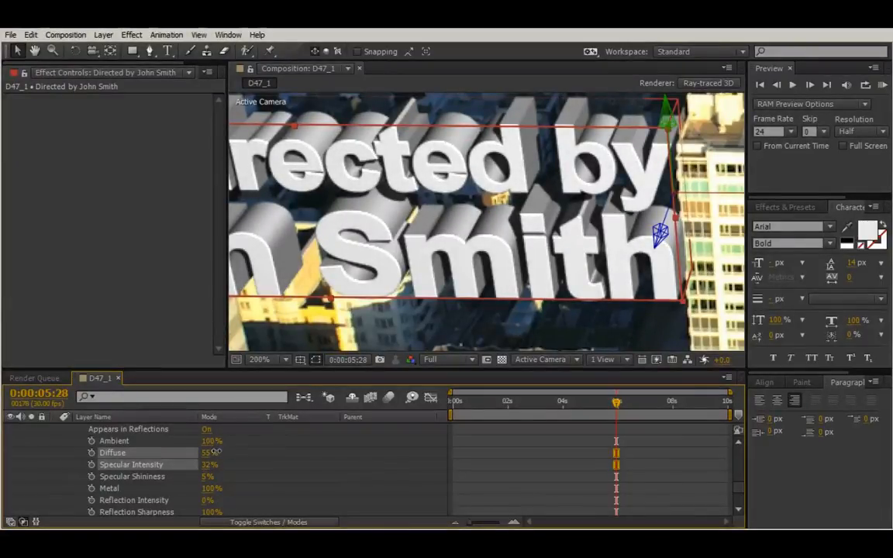
{"action": "left_click", "coordinate": [231, 456]}
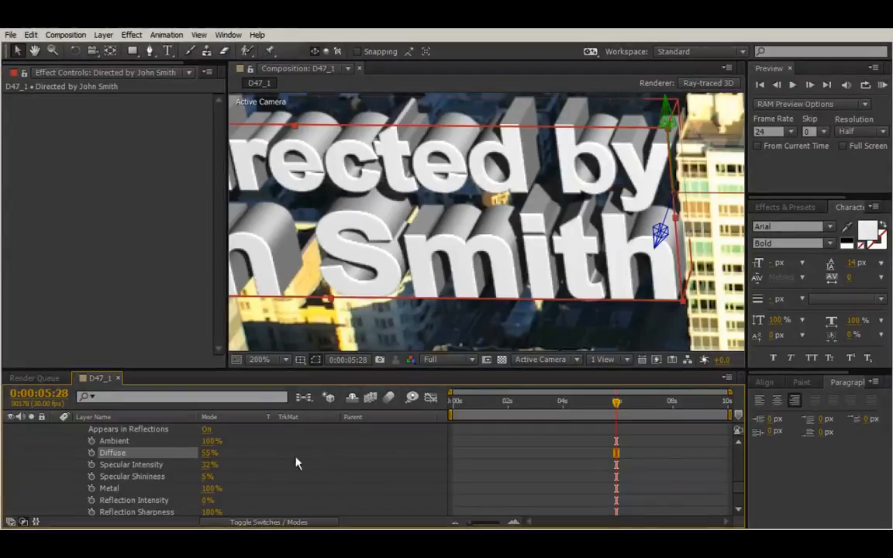
{"action": "key", "text": "slash"}
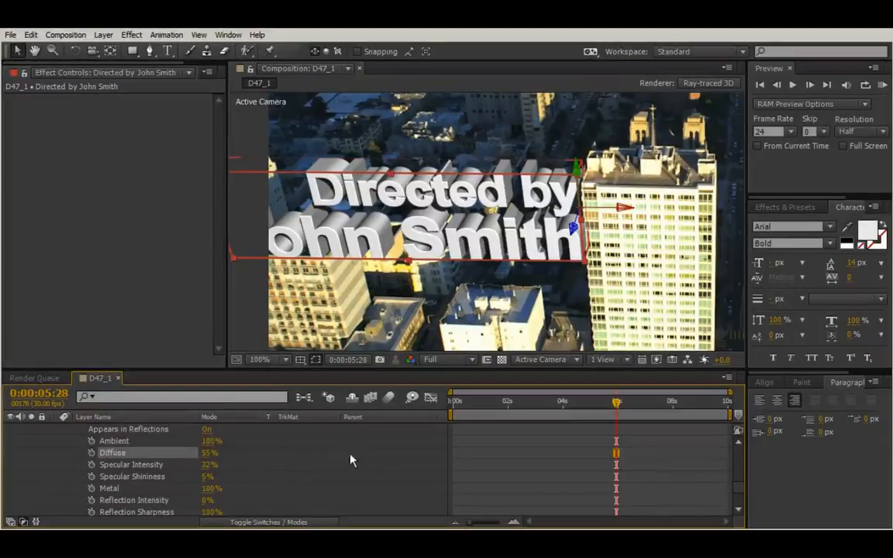
Raise the intensity of the "parallel" light to 231%.
{"action": "scroll", "coordinate": [296, 469], "scroll_direction": "up", "scroll_amount": 3}
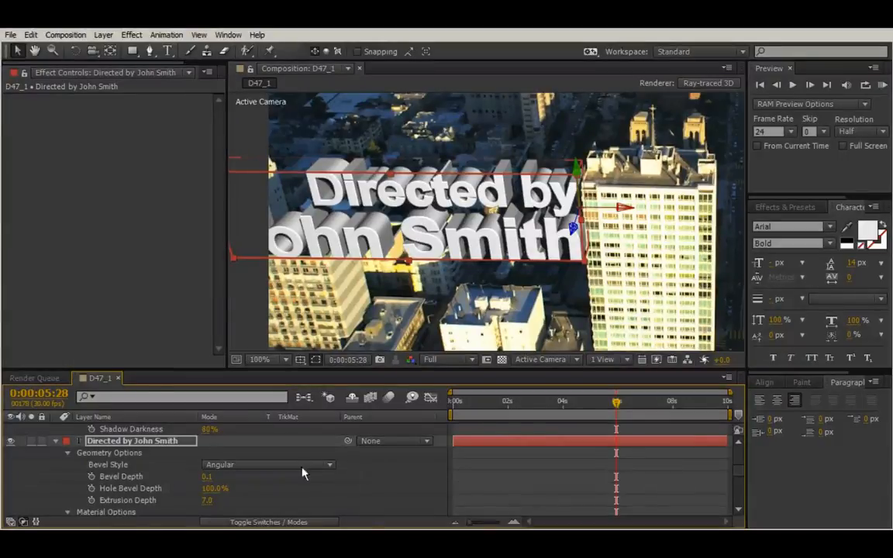
{"action": "scroll", "coordinate": [303, 472], "scroll_direction": "up", "scroll_amount": 3}
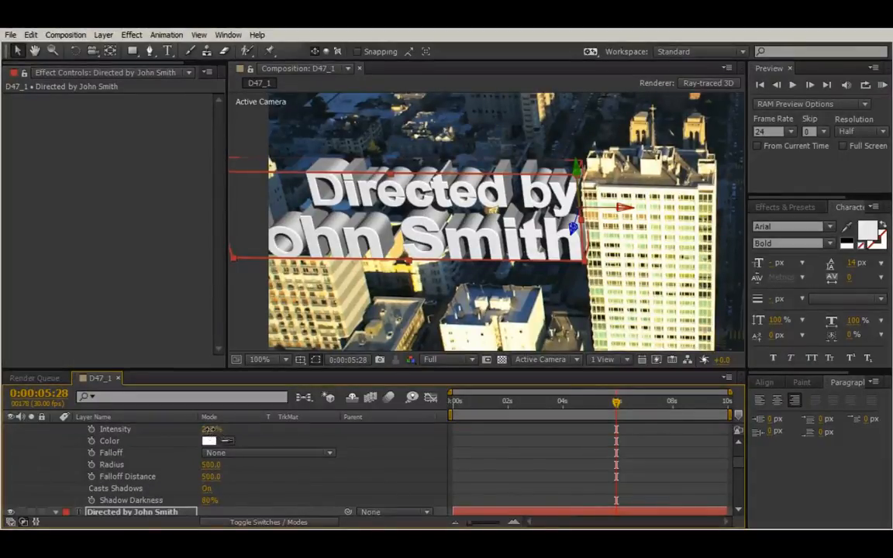
{"action": "left_click_drag", "start_coordinate": [209, 429], "coordinate": [222, 428]}
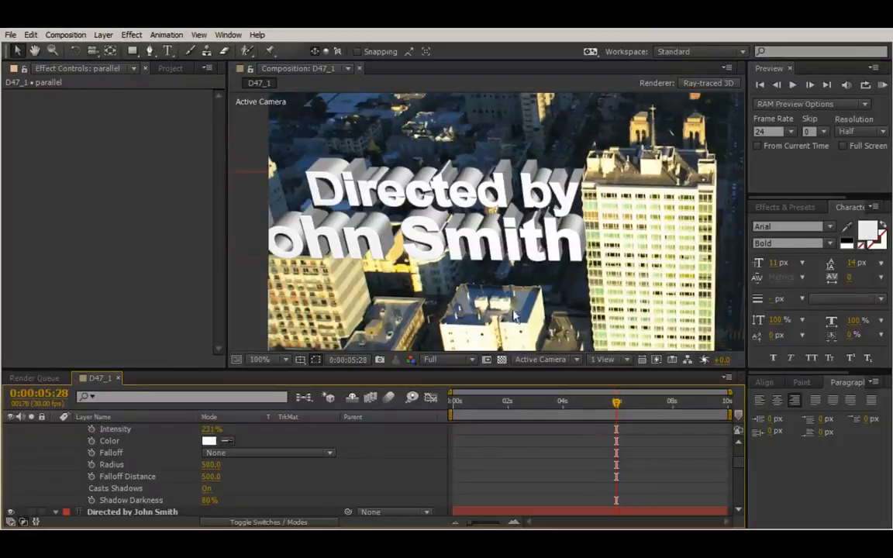
{"action": "scroll", "coordinate": [496, 310], "scroll_direction": "down", "scroll_amount": 2}
{"action": "scroll", "coordinate": [514, 313], "scroll_direction": "up", "scroll_amount": 2}
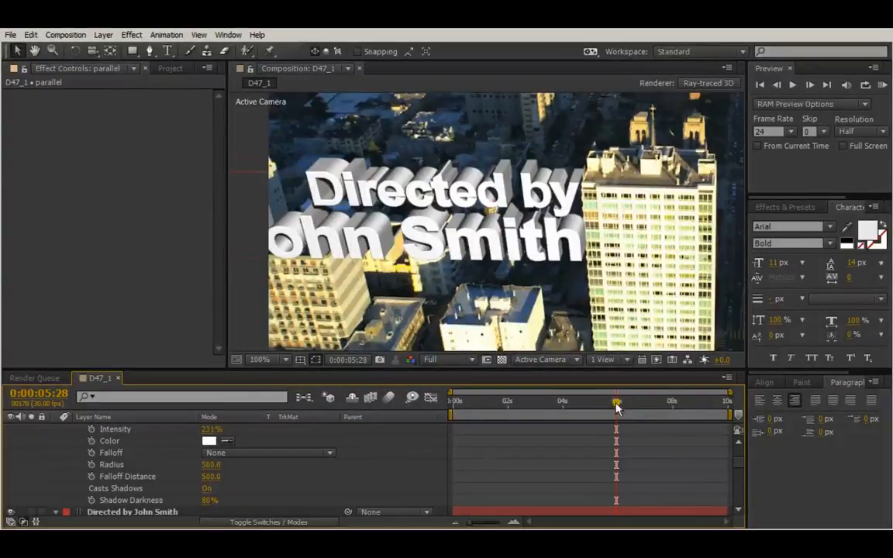
Move the current time back to 0:00:05:12 and on to 0:00:03:14 to check the title against the buildings.
{"action": "mouse_move", "coordinate": [618, 409]}
{"action": "left_mouse_down"}
{"action": "mouse_move", "coordinate": [587, 408]}
{"action": "mouse_move", "coordinate": [603, 409]}
{"action": "left_mouse_up"}
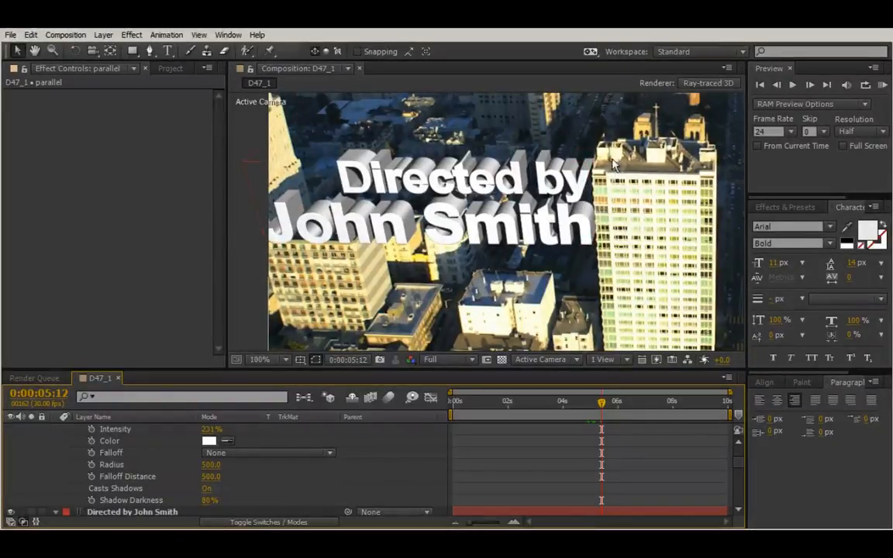
{"action": "left_click_drag", "start_coordinate": [601, 404], "coordinate": [549, 401]}
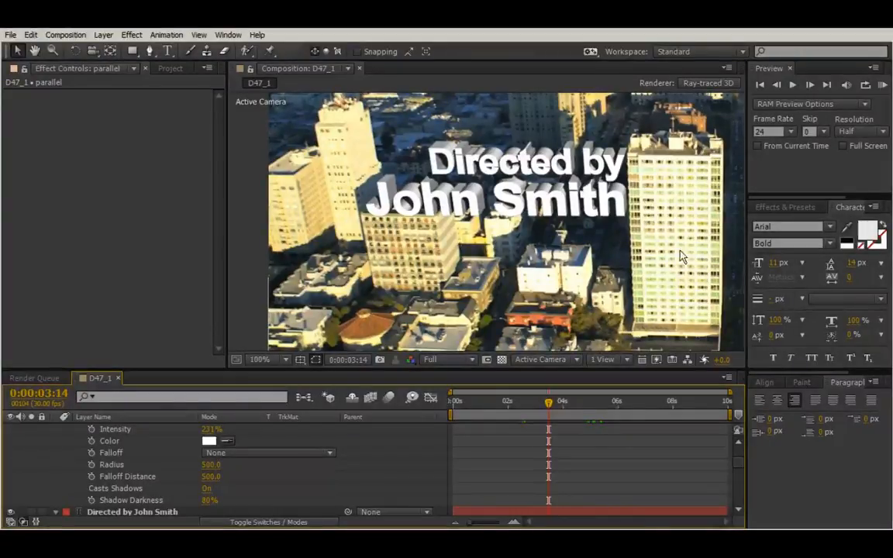
{"action": "scroll", "coordinate": [680, 251], "scroll_direction": "down", "scroll_amount": 2}
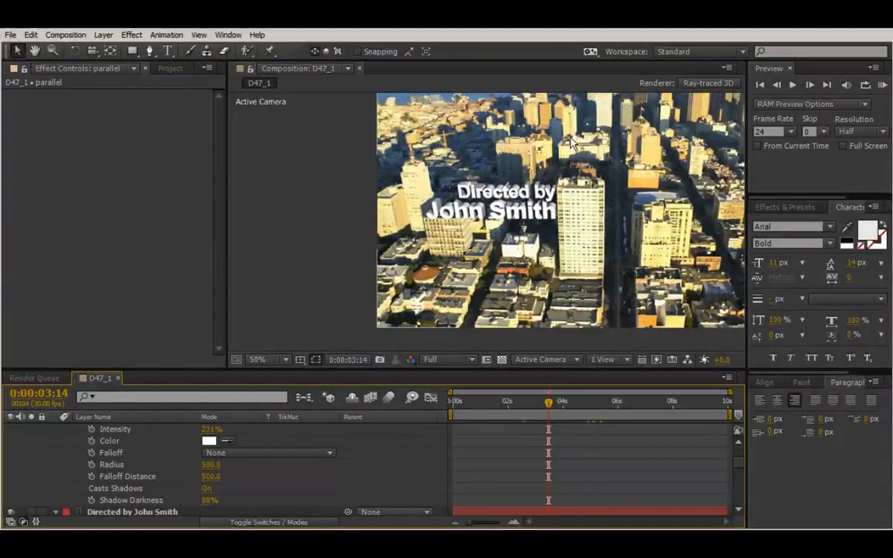
Activate the Rectangle tool and collapse the properties of the "parallel" light and title text layers.
{"action": "left_click", "coordinate": [132, 52]}
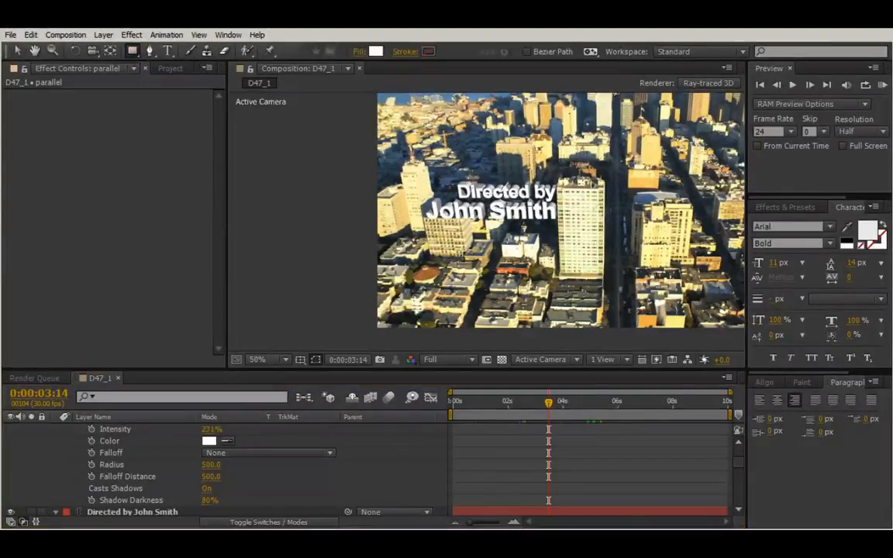
{"action": "scroll", "coordinate": [570, 446], "scroll_direction": "down", "scroll_amount": 3}
{"action": "scroll", "coordinate": [574, 438], "scroll_direction": "up", "scroll_amount": 6}
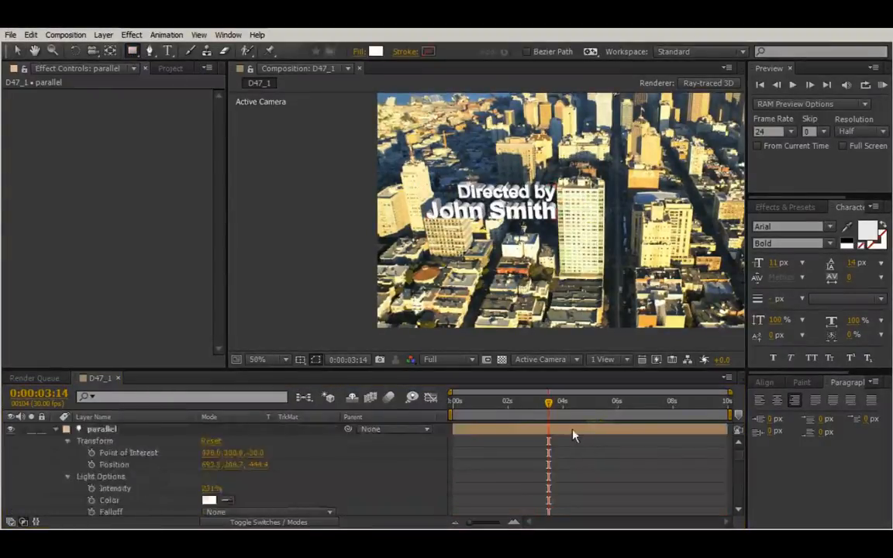
{"action": "left_click", "coordinate": [56, 430]}
{"action": "left_click", "coordinate": [55, 441]}
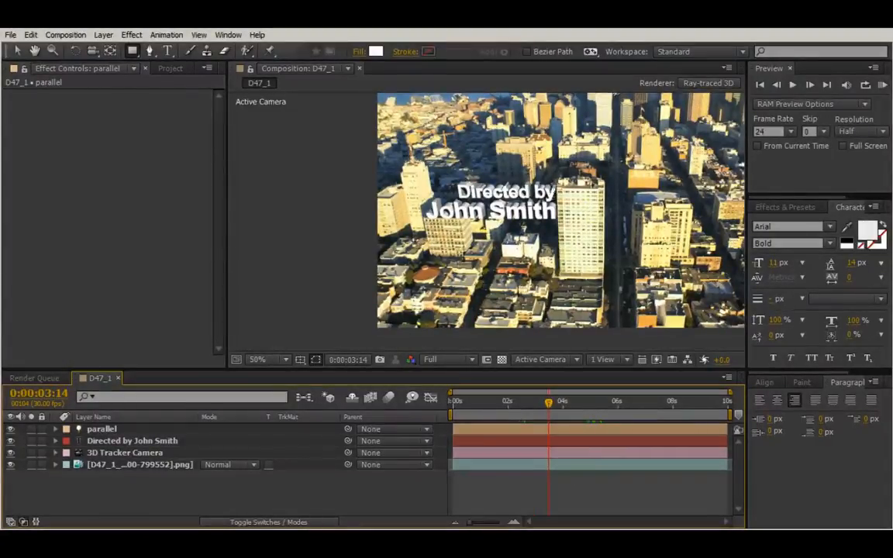
Draw a white rectangle on a new shape layer, covering the front of the tall building beside the title.
{"action": "left_click", "coordinate": [562, 183]}
{"action": "left_click", "coordinate": [564, 217]}
{"action": "left_click", "coordinate": [560, 253]}
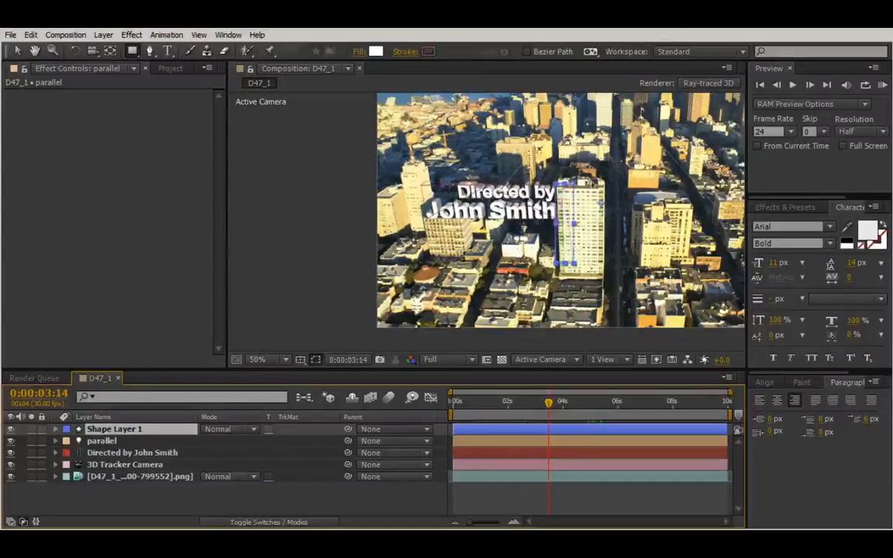
{"action": "left_click", "coordinate": [605, 271]}
{"action": "left_click", "coordinate": [606, 183]}
{"action": "left_click", "coordinate": [562, 183]}
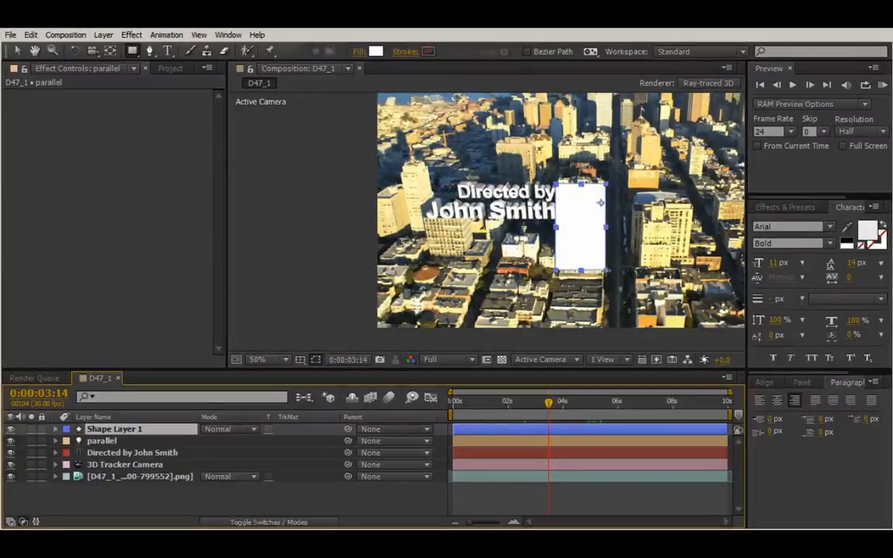
{"action": "left_click_drag", "start_coordinate": [606, 271], "coordinate": [607, 271]}
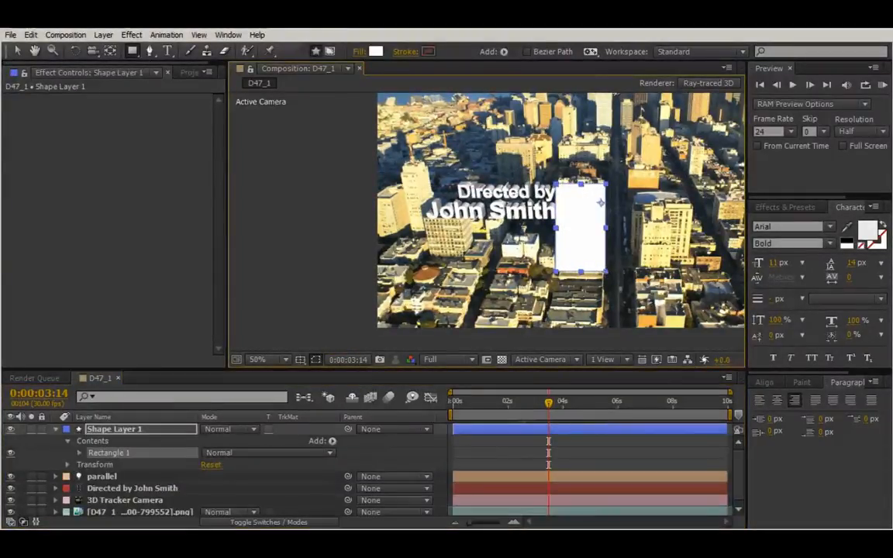
Copy the Transform properties of the title text layer.
{"action": "left_click", "coordinate": [101, 493]}
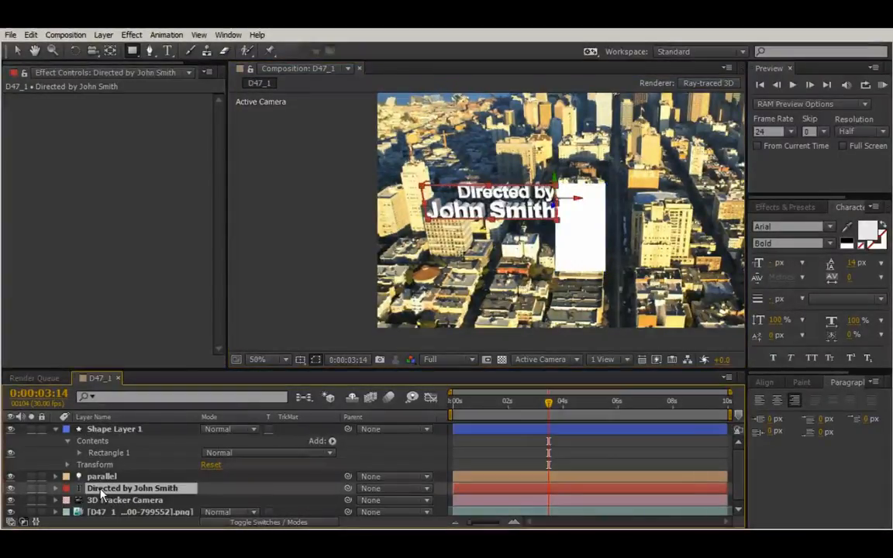
{"action": "left_click", "coordinate": [57, 492]}
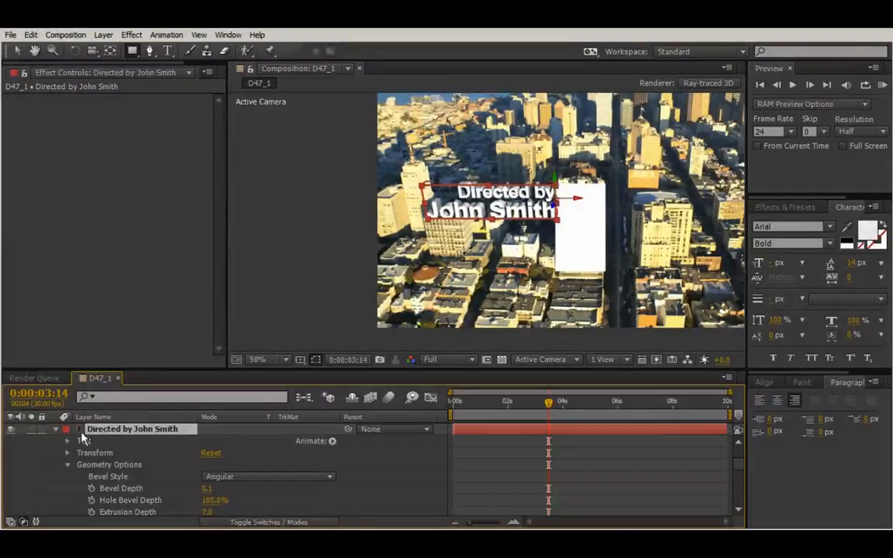
{"action": "left_click", "coordinate": [95, 454]}
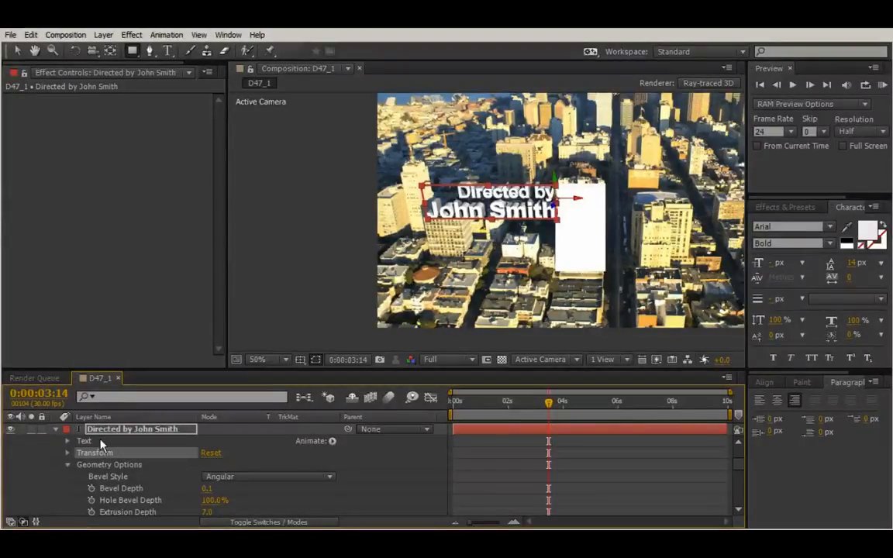
{"action": "scroll", "coordinate": [586, 467], "scroll_direction": "up", "scroll_amount": 3}
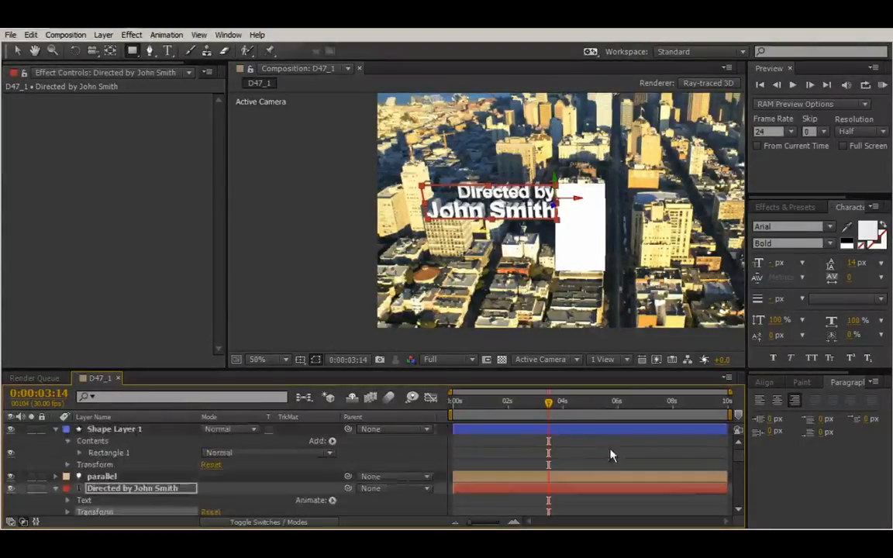
Make the rectangle's shape layer 3D and paste the title text's Transform properties onto it.
{"action": "left_click", "coordinate": [589, 436]}
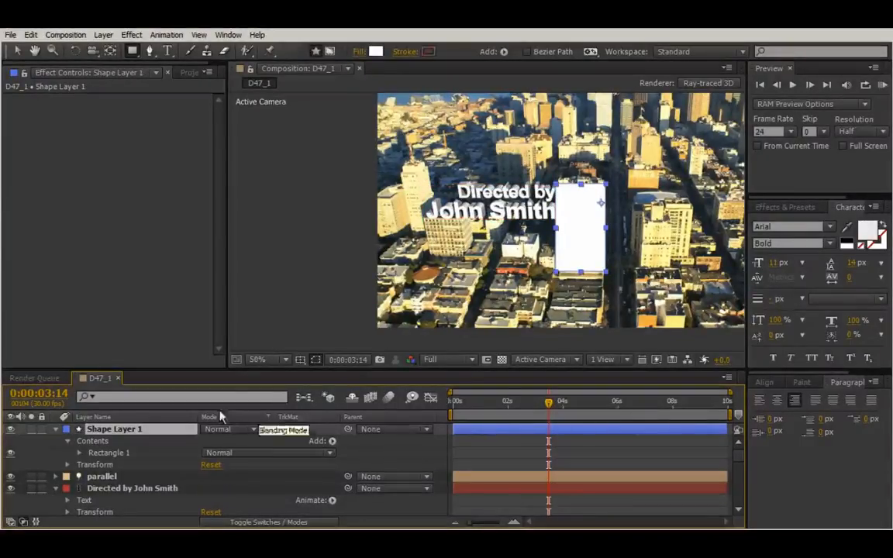
{"action": "left_click", "coordinate": [56, 429]}
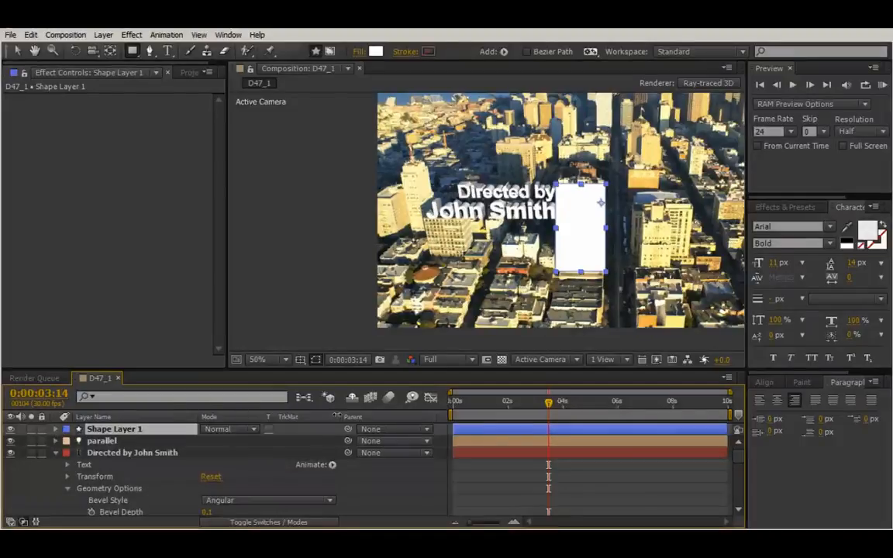
{"action": "left_click", "coordinate": [253, 522]}
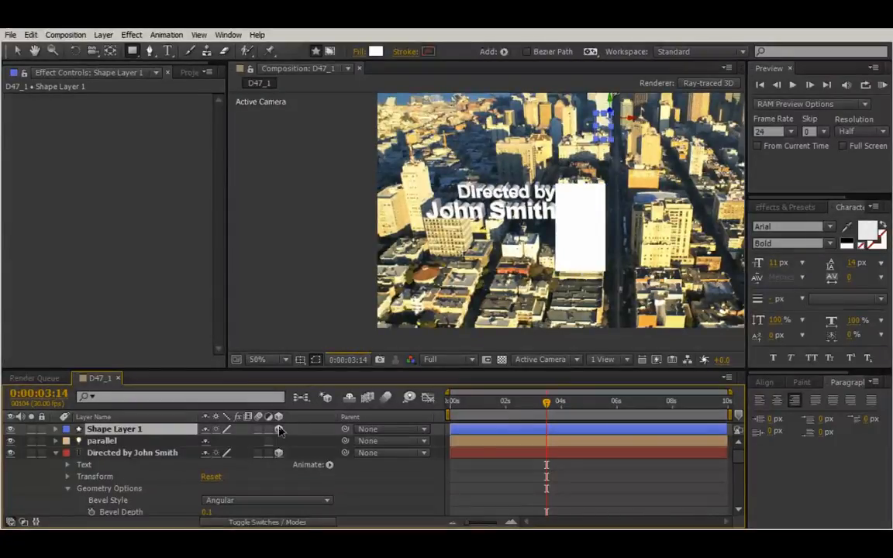
{"action": "left_click", "coordinate": [279, 429]}
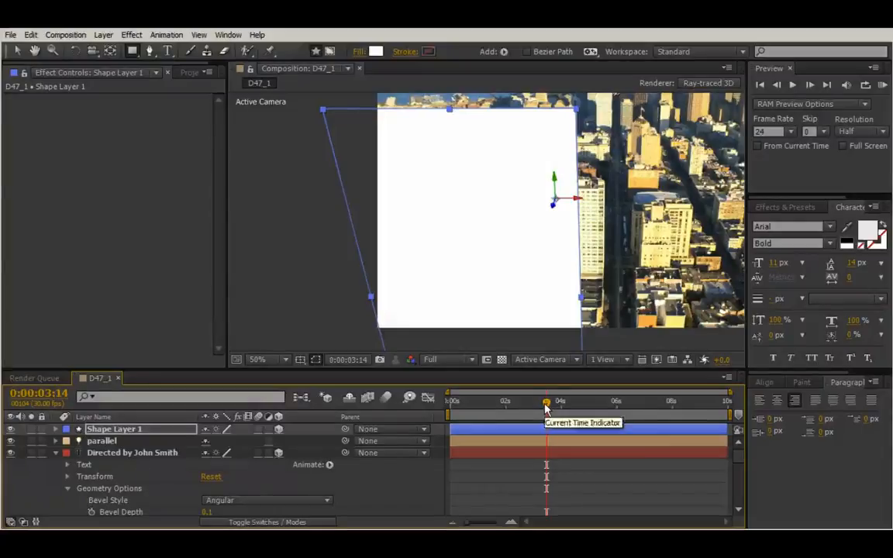
Scale the rectangle's shape layer down to 667% with the current time at 0:00:00:23.
{"action": "key", "text": "Home"}
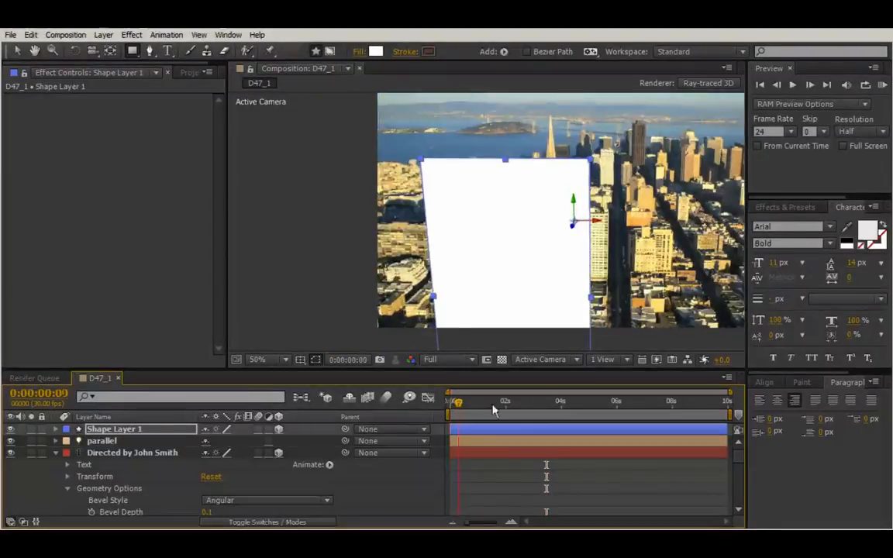
{"action": "left_click_drag", "start_coordinate": [500, 400], "coordinate": [470, 401]}
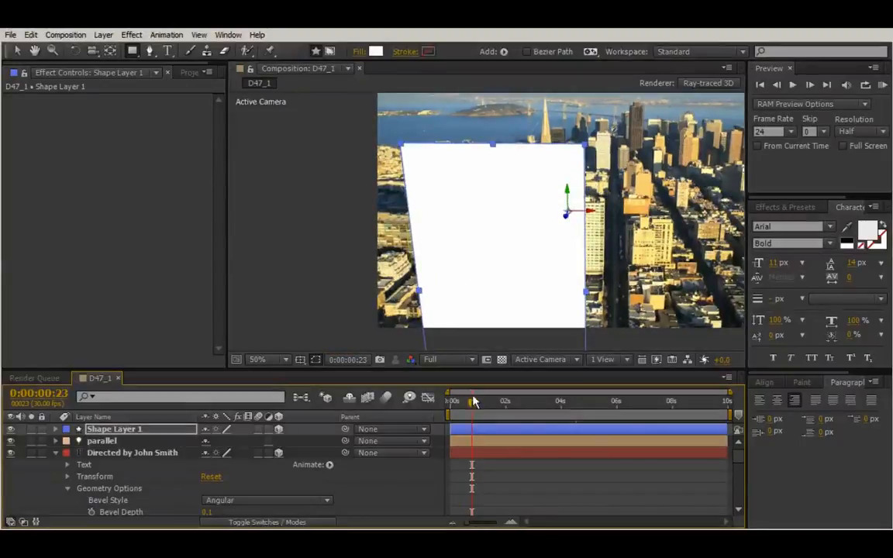
{"action": "key", "text": "s"}
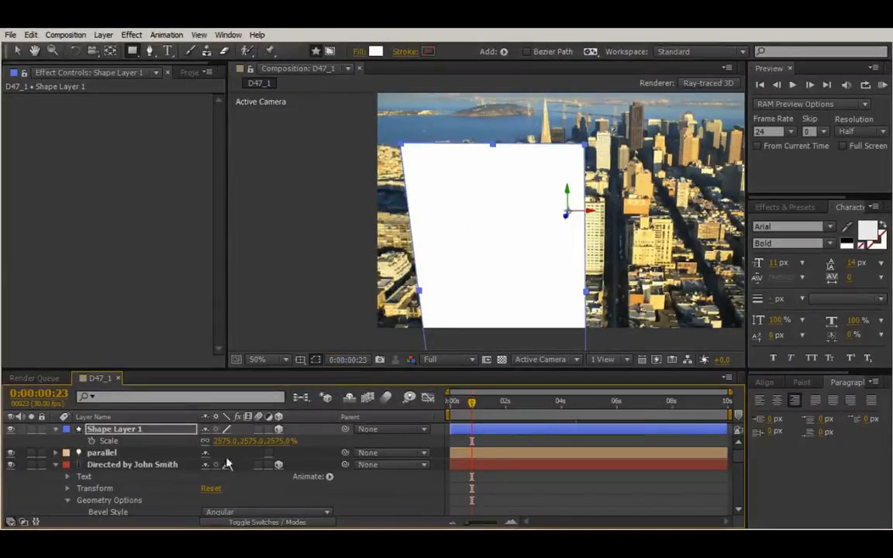
{"action": "left_click_drag", "start_coordinate": [232, 441], "coordinate": [136, 459]}
{"action": "key", "text": "slash"}
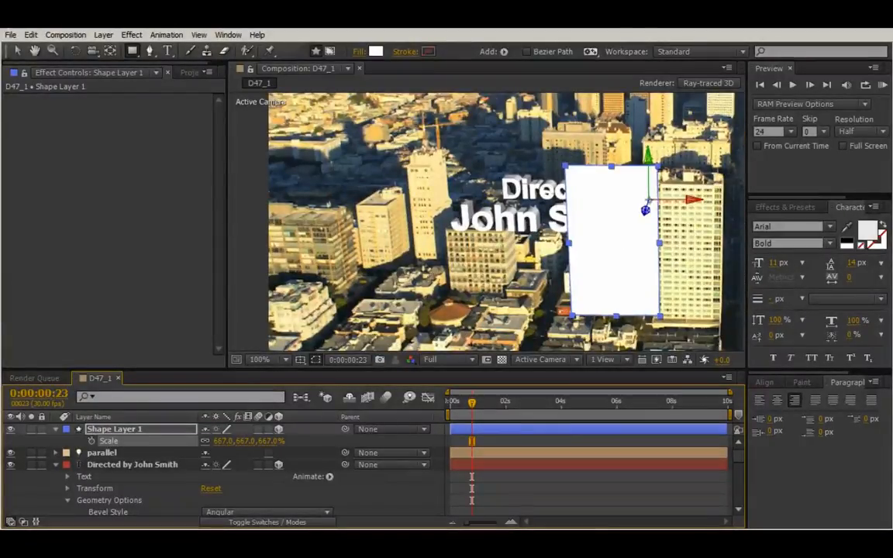
Move the rectangle along its X axis and slightly in Z so its left edge meets the tall building's left edge.
{"action": "left_click", "coordinate": [14, 51]}
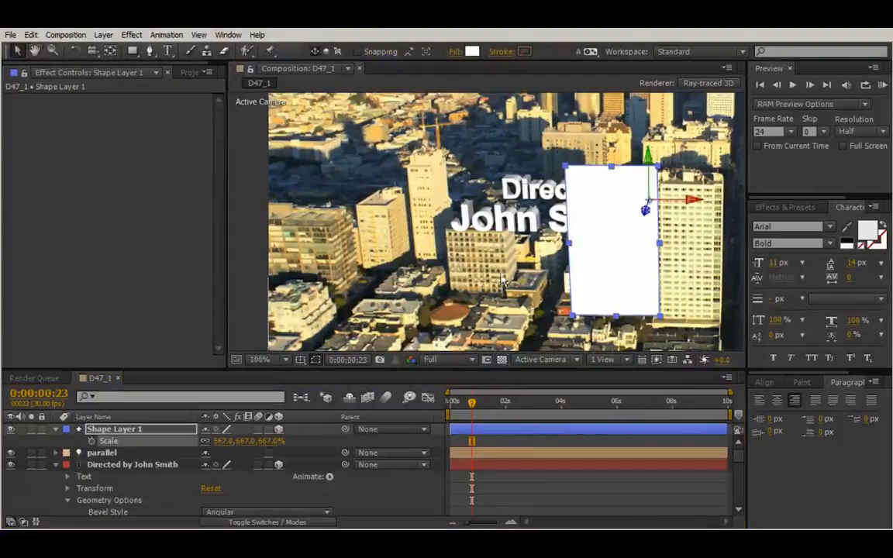
{"action": "left_click_drag", "start_coordinate": [636, 236], "coordinate": [483, 230]}
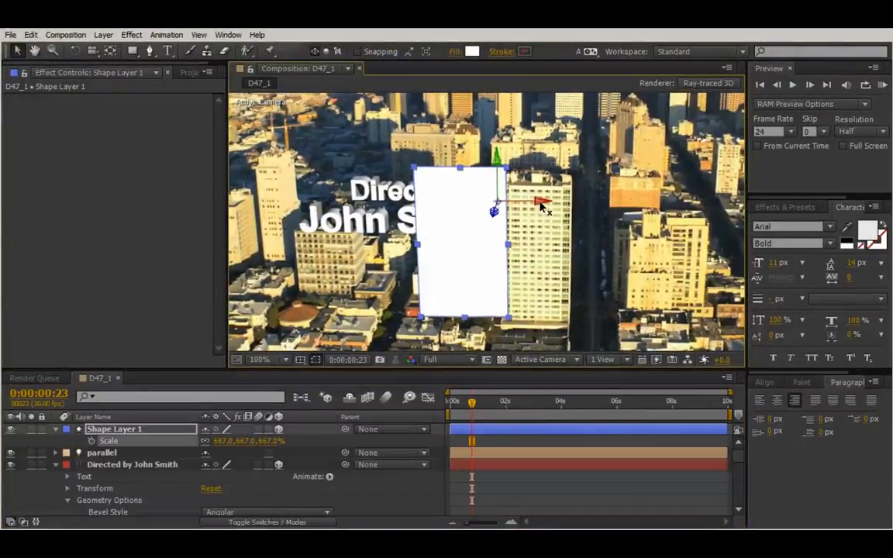
{"action": "left_click_drag", "start_coordinate": [577, 210], "coordinate": [579, 211]}
{"action": "left_click_drag", "start_coordinate": [650, 206], "coordinate": [860, 203]}
{"action": "left_click_drag", "start_coordinate": [616, 203], "coordinate": [724, 204]}
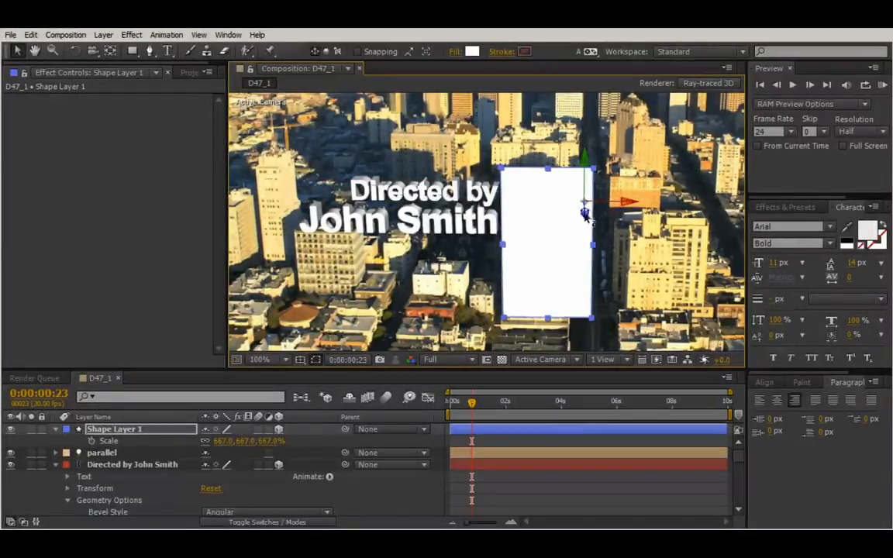
{"action": "left_click_drag", "start_coordinate": [585, 216], "coordinate": [584, 223]}
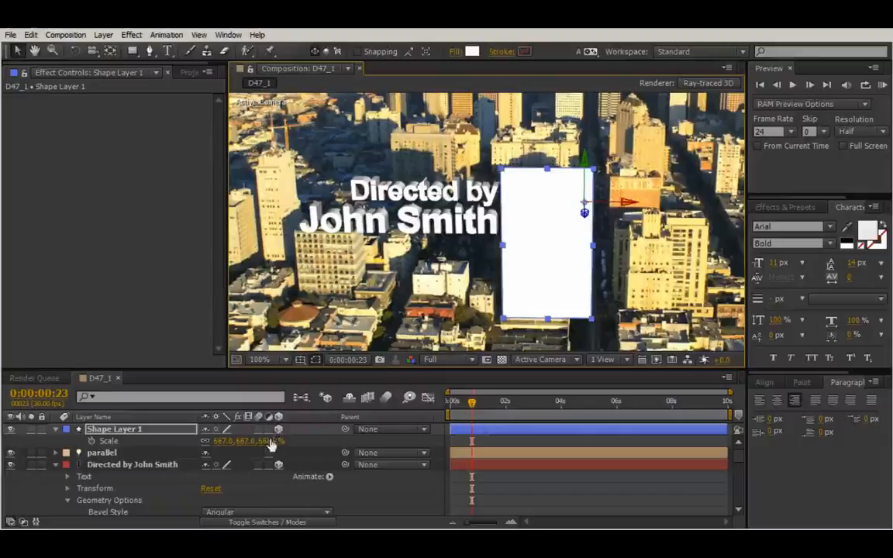
Reduce the rectangle's scale to 504% so its width fits the front of the tall building.
{"action": "left_click_drag", "start_coordinate": [270, 442], "coordinate": [170, 459]}
{"action": "left_click_drag", "start_coordinate": [630, 208], "coordinate": [480, 210]}
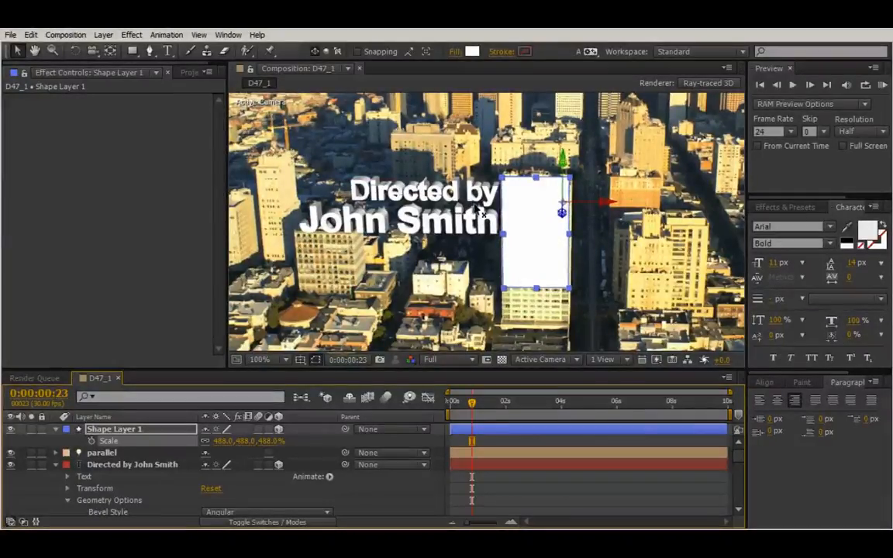
{"action": "left_click_drag", "start_coordinate": [270, 441], "coordinate": [274, 440]}
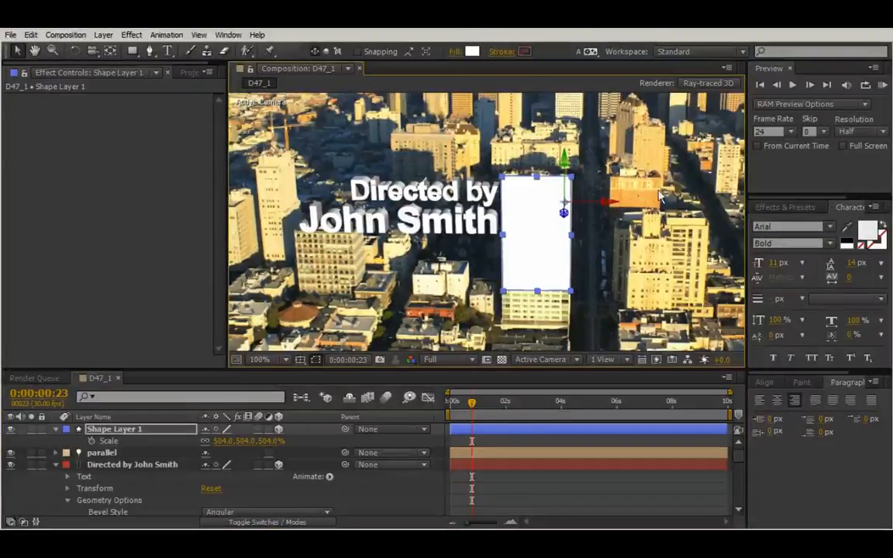
{"action": "scroll", "coordinate": [572, 216], "scroll_direction": "up", "scroll_amount": 2}
{"action": "scroll", "coordinate": [572, 216], "scroll_direction": "down", "scroll_amount": 2}
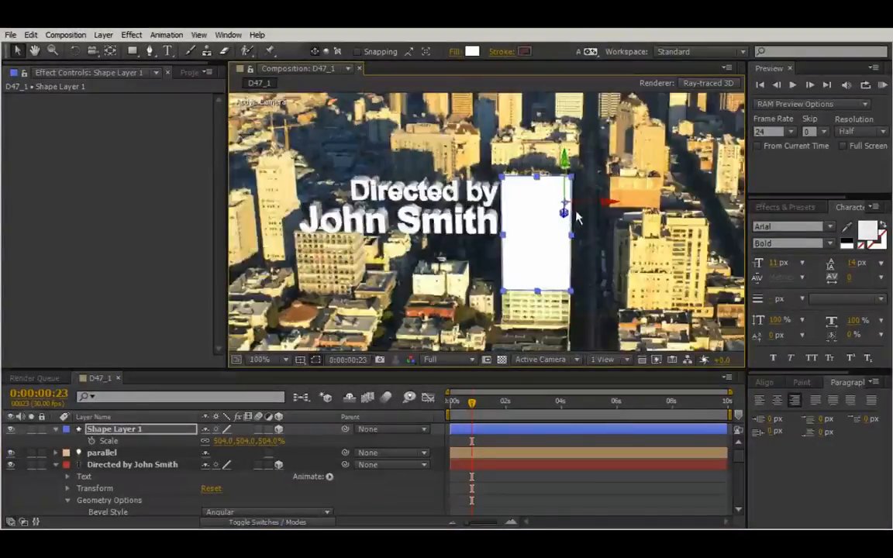
Check the rectangle against the building over time and shift it along its Z axis at 0:00:06:15 to fit the facade.
{"action": "left_click_drag", "start_coordinate": [473, 409], "coordinate": [615, 402]}
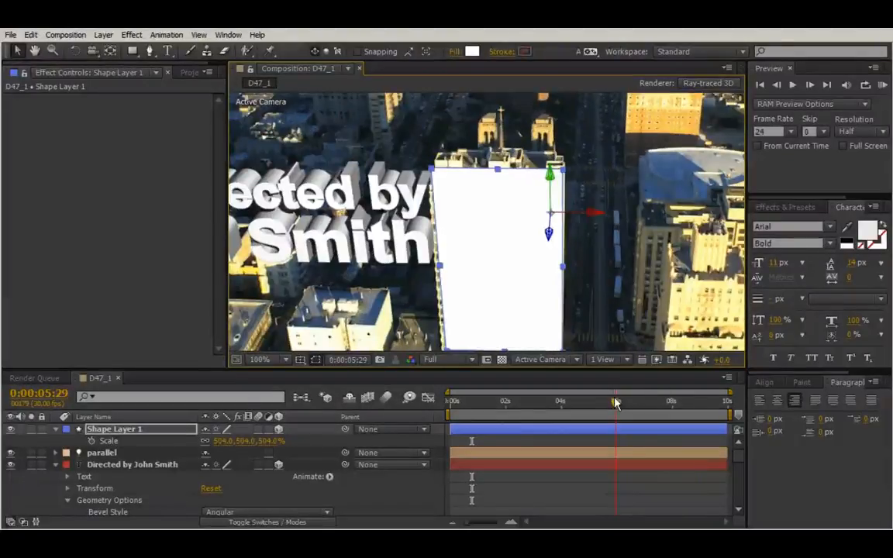
{"action": "left_click_drag", "start_coordinate": [615, 402], "coordinate": [665, 402]}
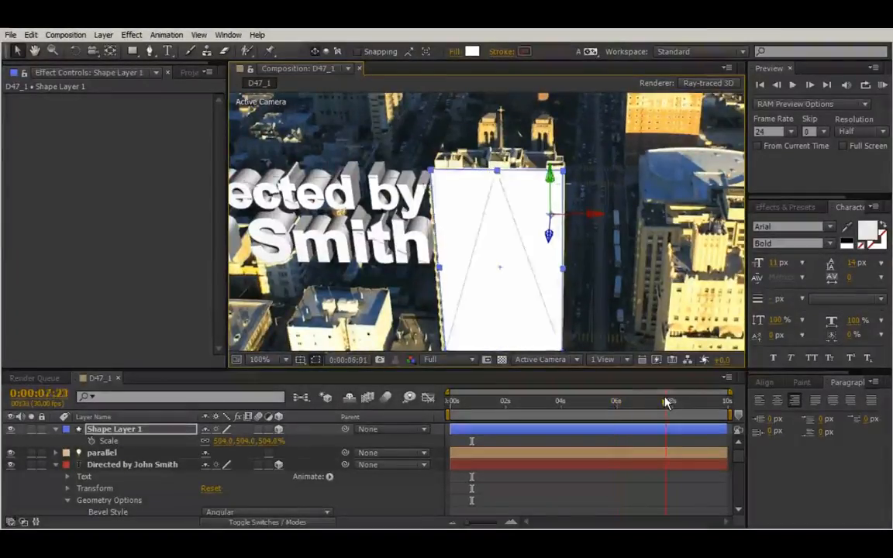
{"action": "left_click_drag", "start_coordinate": [635, 403], "coordinate": [631, 402]}
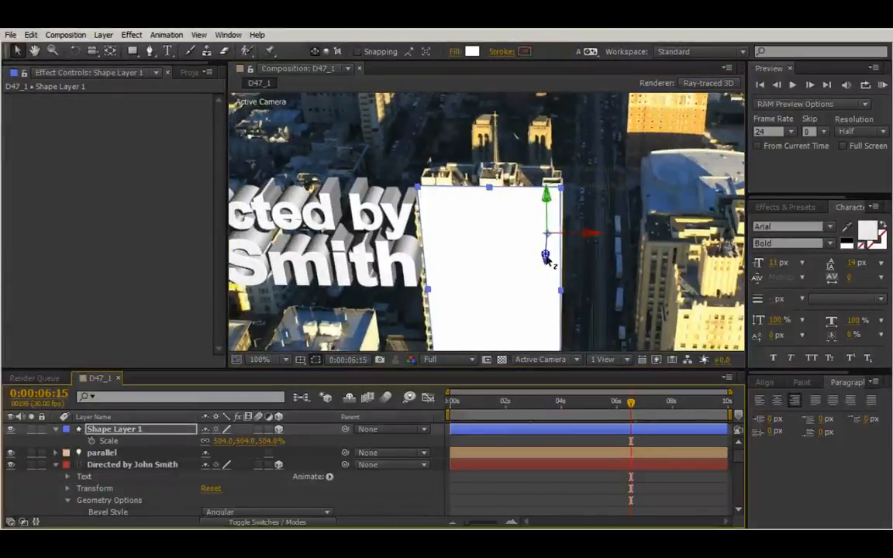
{"action": "left_click_drag", "start_coordinate": [545, 258], "coordinate": [528, 328]}
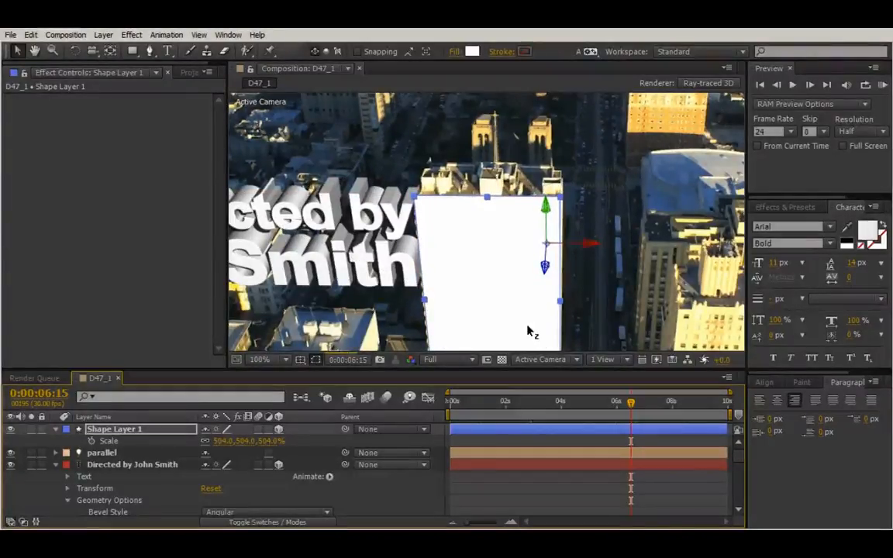
{"action": "left_click_drag", "start_coordinate": [578, 409], "coordinate": [486, 385]}
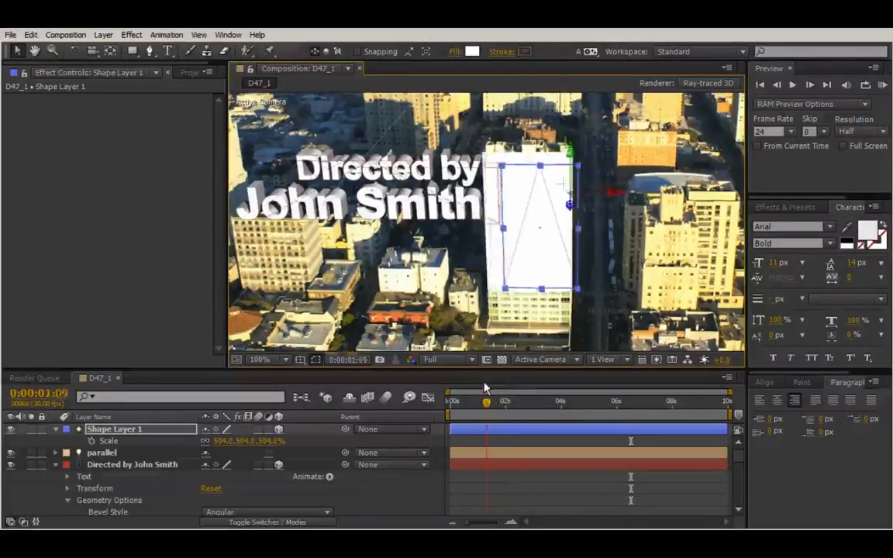
Rename the rectangle's shape layer to "shadow".
{"action": "double_click", "coordinate": [140, 427]}
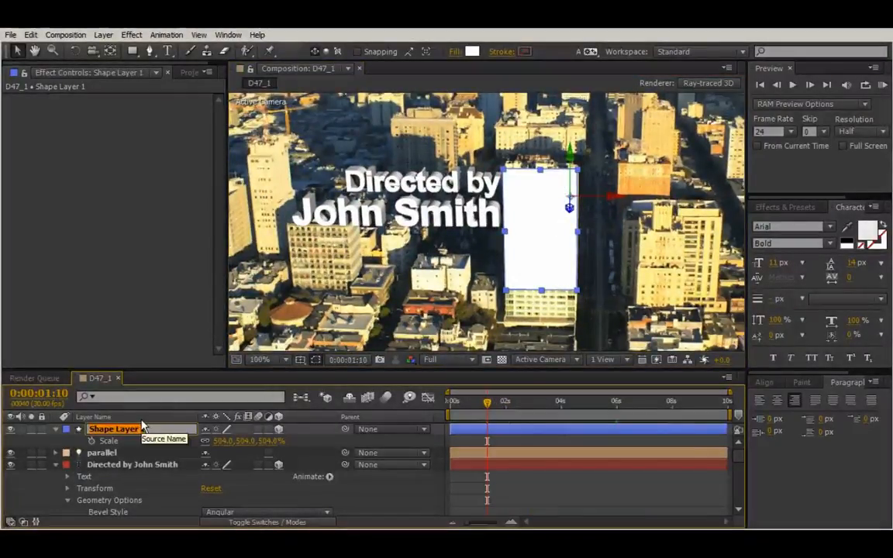
{"action": "type", "text": "shadow"}
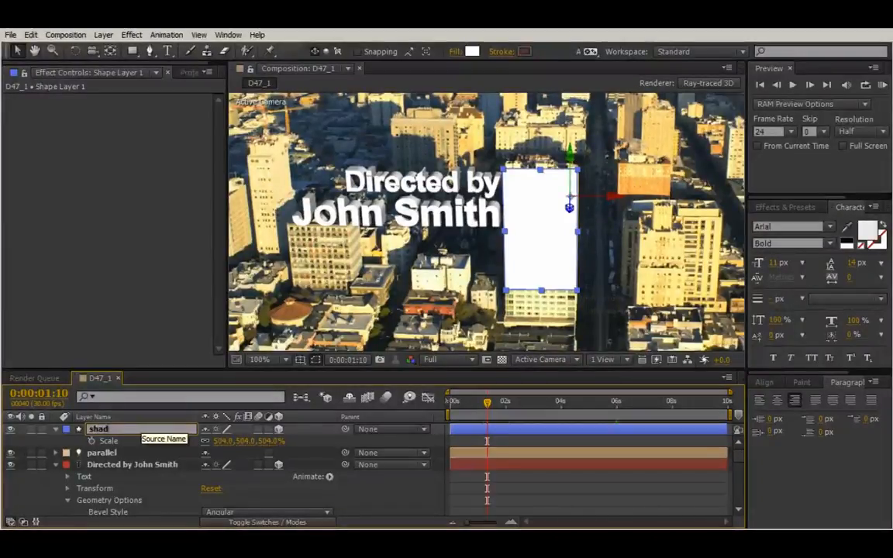
{"action": "key", "text": "Return"}
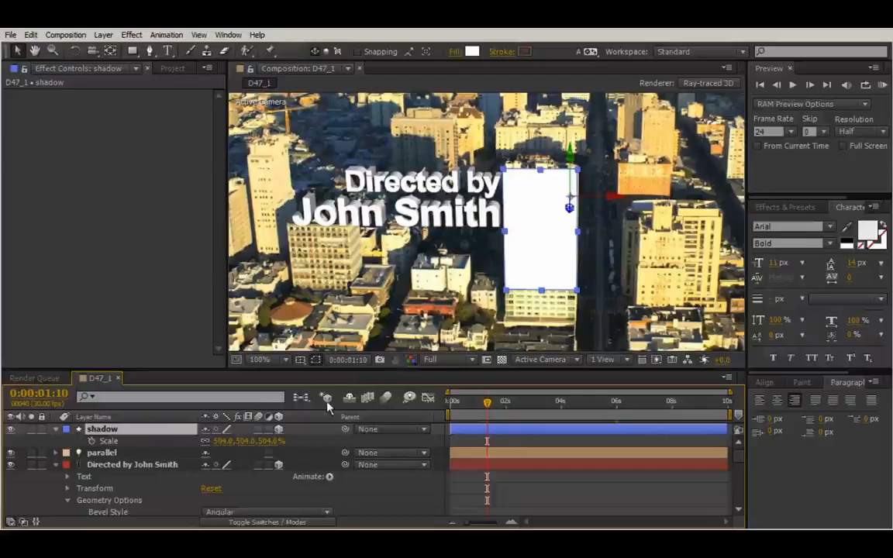
Expand the shadow layer's Material Options and turn Casts Shadows on.
{"action": "left_click", "coordinate": [56, 428]}
{"action": "left_click", "coordinate": [56, 429]}
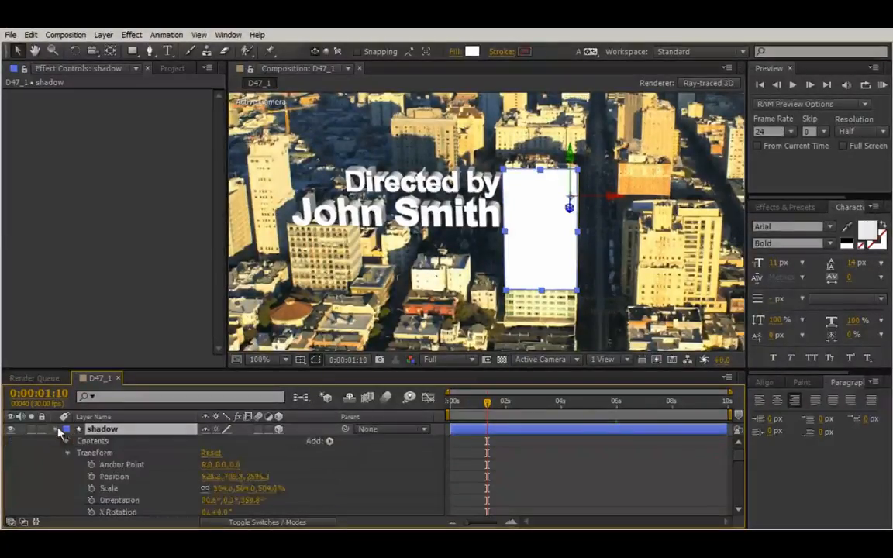
{"action": "scroll", "coordinate": [161, 467], "scroll_direction": "down", "scroll_amount": 1}
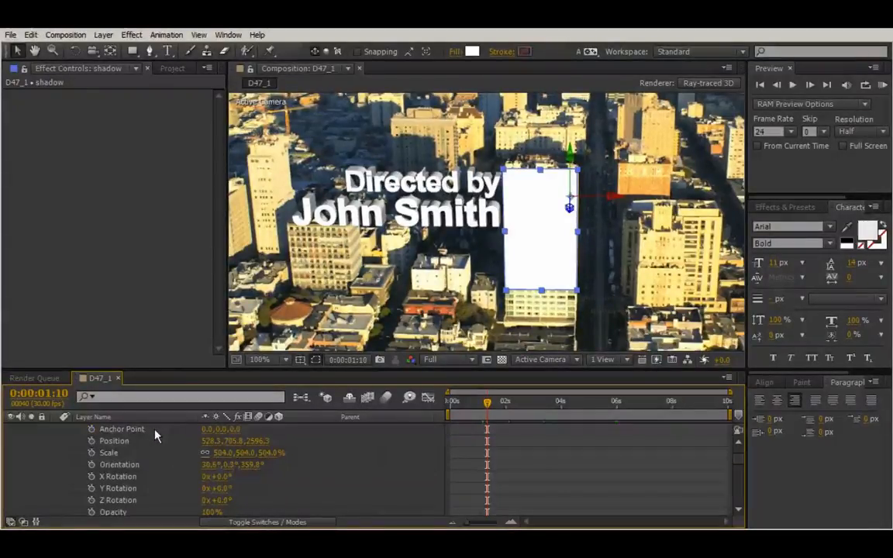
{"action": "scroll", "coordinate": [155, 435], "scroll_direction": "down", "scroll_amount": 3}
{"action": "left_click", "coordinate": [68, 429]}
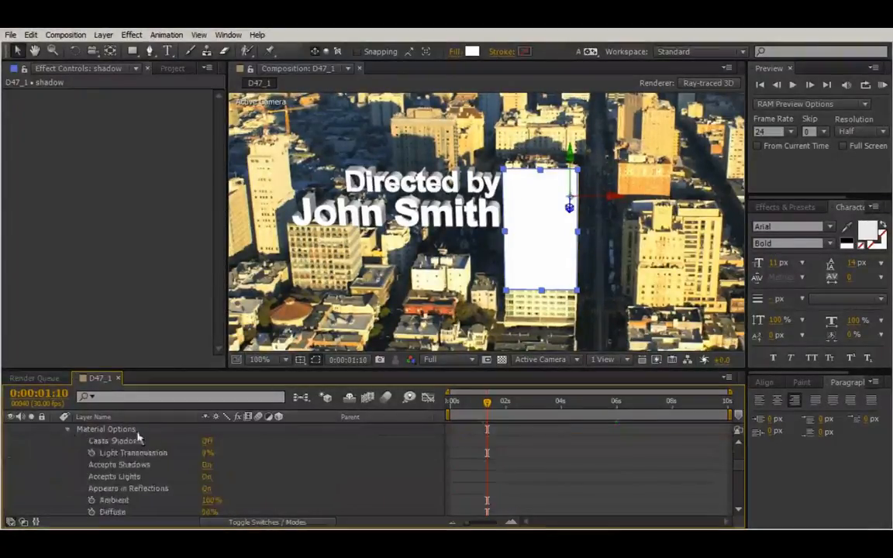
{"action": "left_click", "coordinate": [207, 441]}
Extrude the shadow rectangle to a depth of 78, matching the building's roof at 0:00:07:02.
{"action": "key", "text": "period"}
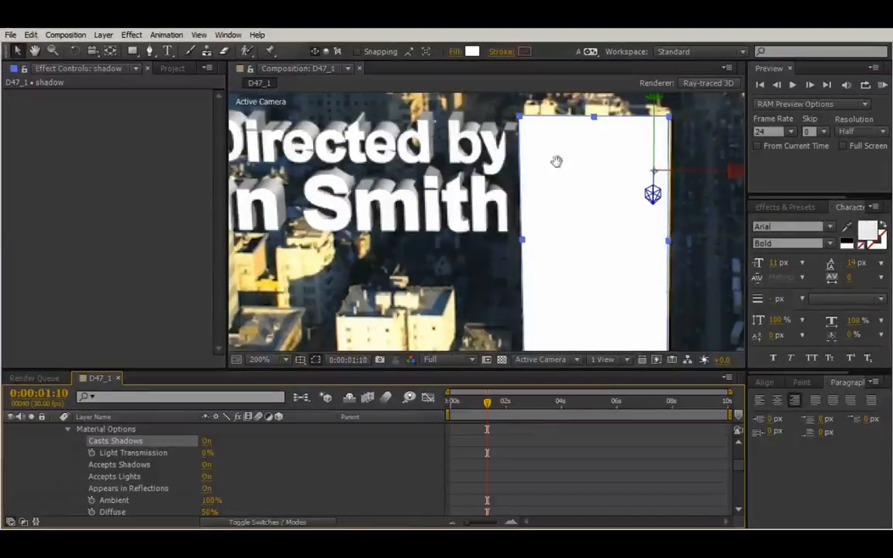
{"action": "left_click_drag", "start_coordinate": [556, 161], "coordinate": [475, 252]}
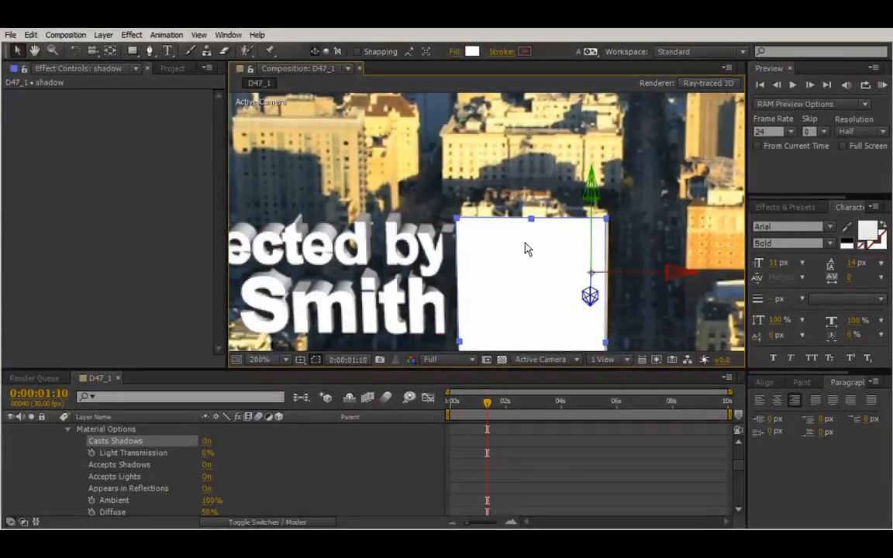
{"action": "scroll", "coordinate": [235, 449], "scroll_direction": "down", "scroll_amount": 5}
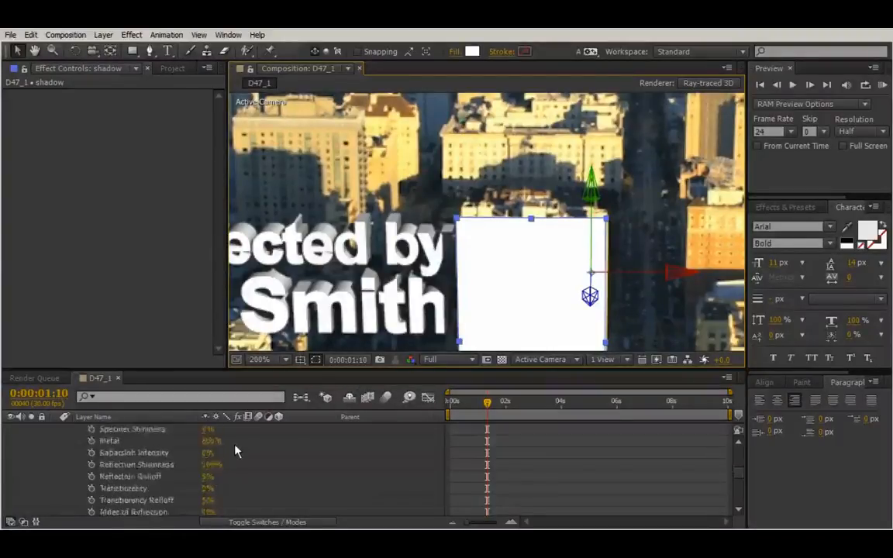
{"action": "scroll", "coordinate": [237, 451], "scroll_direction": "up", "scroll_amount": 4}
{"action": "scroll", "coordinate": [236, 450], "scroll_direction": "up", "scroll_amount": 2}
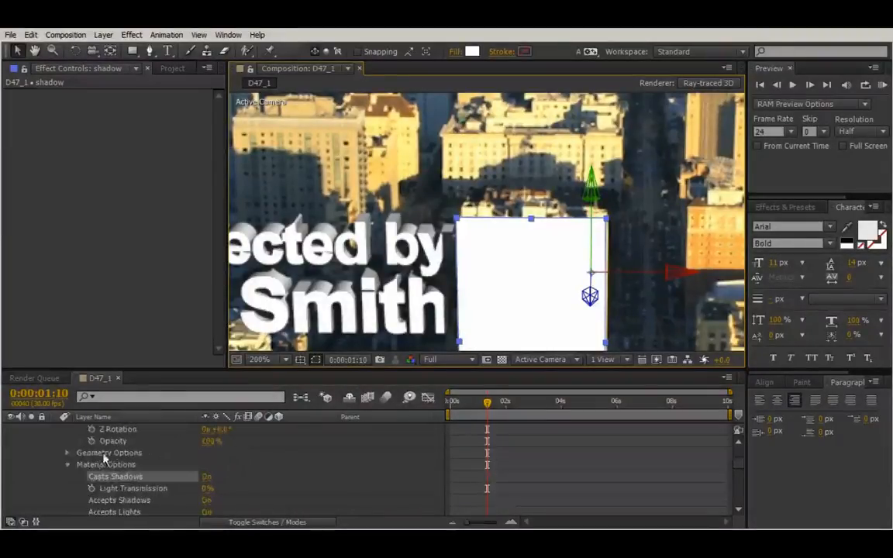
{"action": "left_click", "coordinate": [68, 455]}
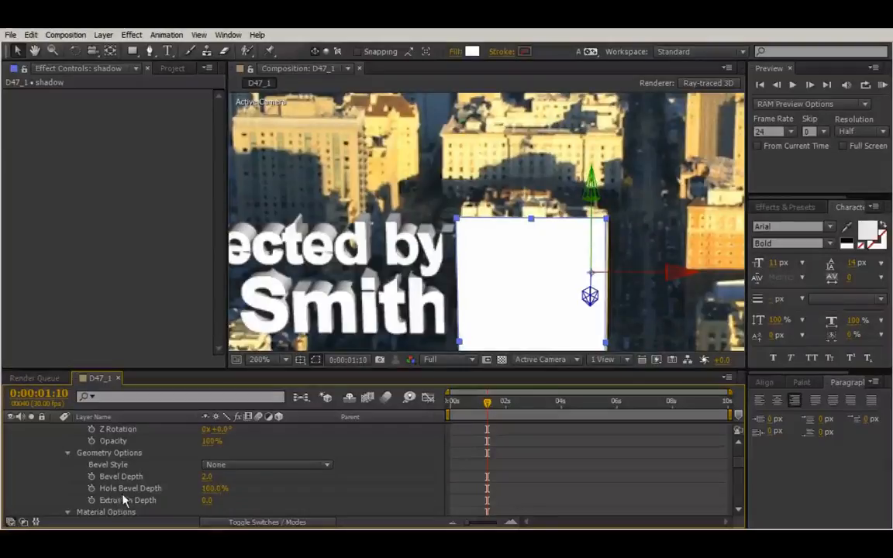
{"action": "left_click_drag", "start_coordinate": [207, 500], "coordinate": [296, 497]}
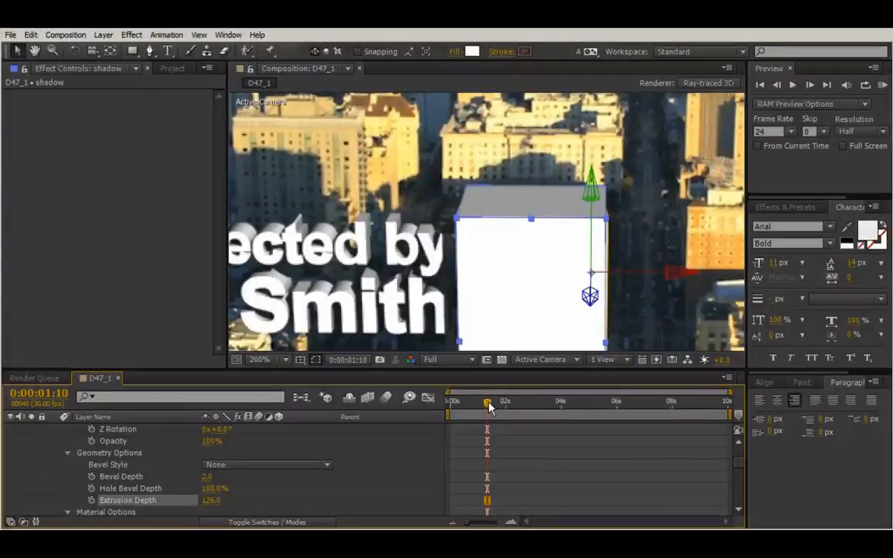
{"action": "left_click_drag", "start_coordinate": [490, 409], "coordinate": [647, 409]}
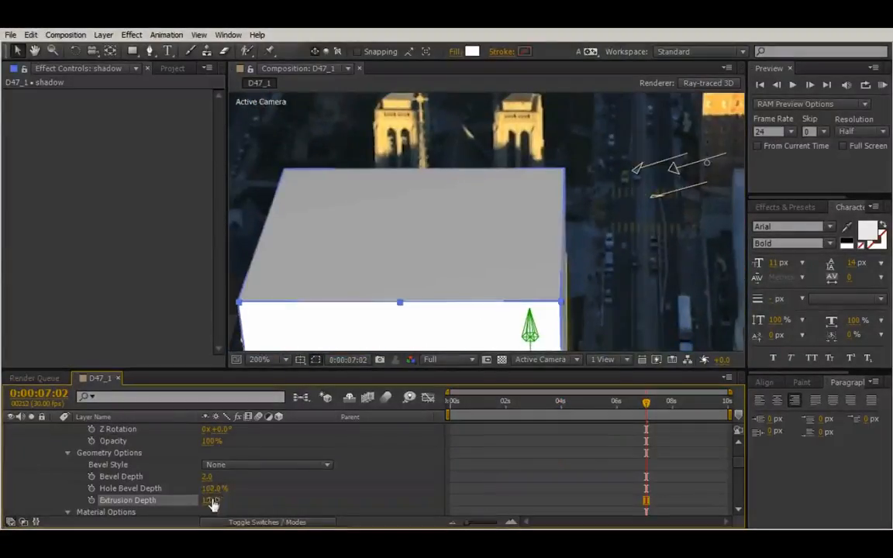
{"action": "left_click_drag", "start_coordinate": [210, 500], "coordinate": [186, 502]}
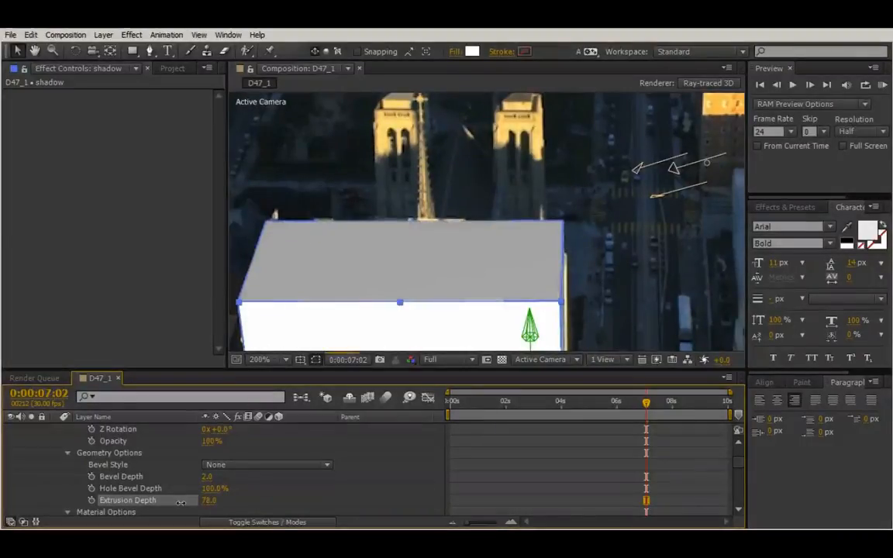
Set the shadow layer's Casts Shadows option to Only, check the shot at 0:00:00:29 and deselect the layer.
{"action": "left_click_drag", "start_coordinate": [629, 412], "coordinate": [467, 401]}
{"action": "key", "text": "comma"}
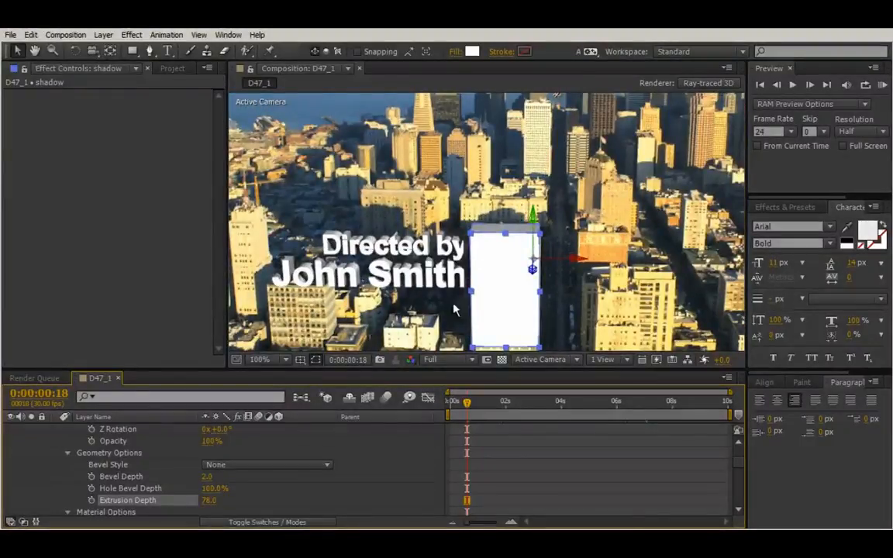
{"action": "scroll", "coordinate": [508, 254], "scroll_direction": "up", "scroll_amount": 2}
{"action": "scroll", "coordinate": [508, 252], "scroll_direction": "down", "scroll_amount": 2}
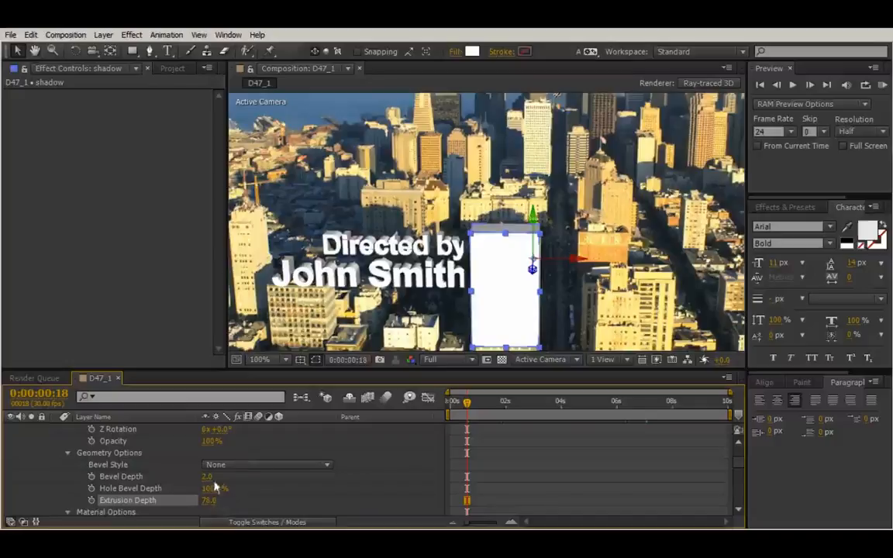
{"action": "scroll", "coordinate": [221, 477], "scroll_direction": "up", "scroll_amount": 5}
{"action": "scroll", "coordinate": [244, 461], "scroll_direction": "down", "scroll_amount": 2}
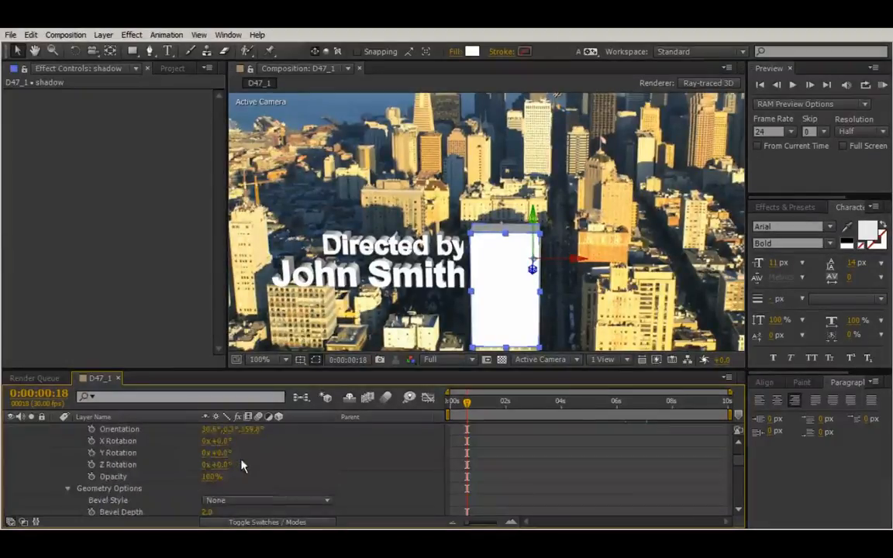
{"action": "scroll", "coordinate": [242, 464], "scroll_direction": "down", "scroll_amount": 3}
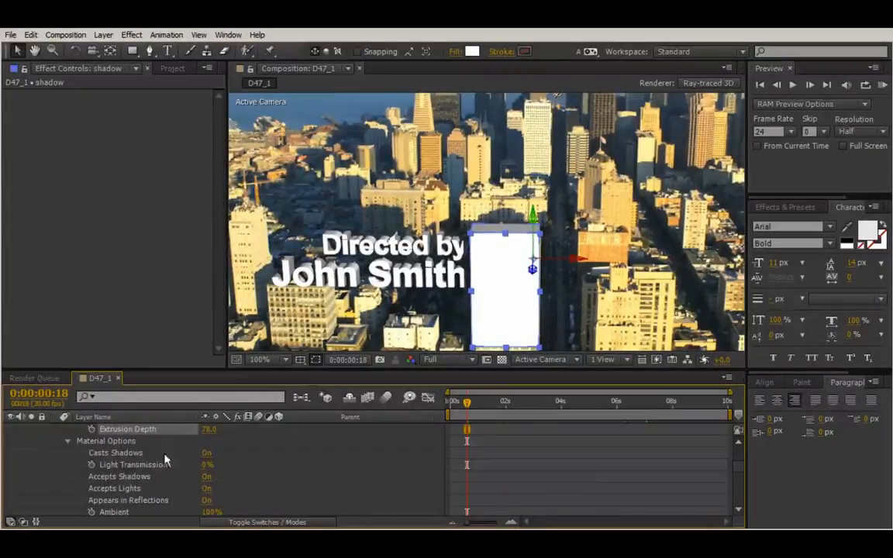
{"action": "left_click", "coordinate": [207, 452]}
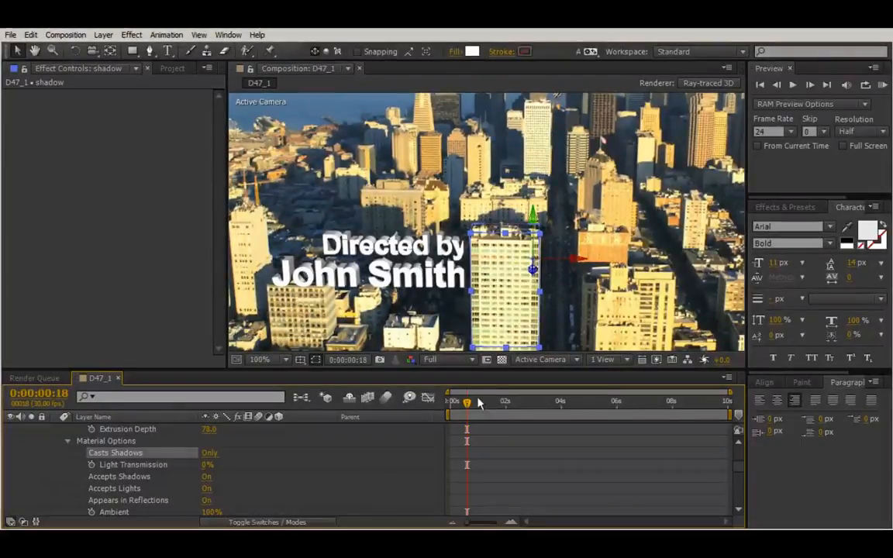
{"action": "left_click_drag", "start_coordinate": [468, 403], "coordinate": [478, 383]}
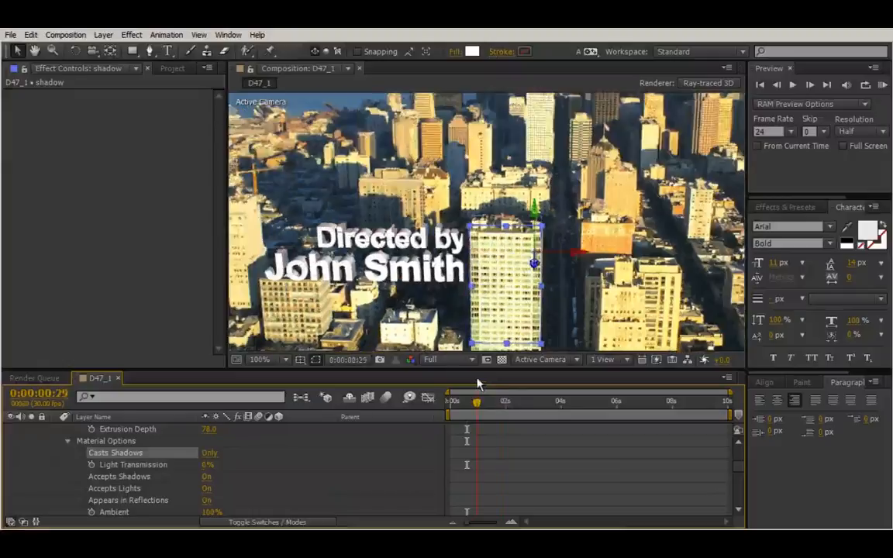
{"action": "left_click", "coordinate": [577, 488]}
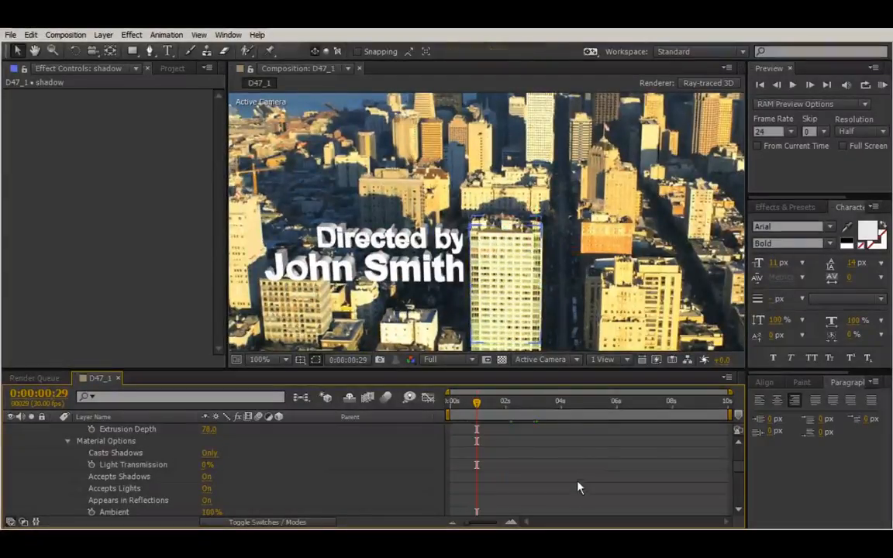